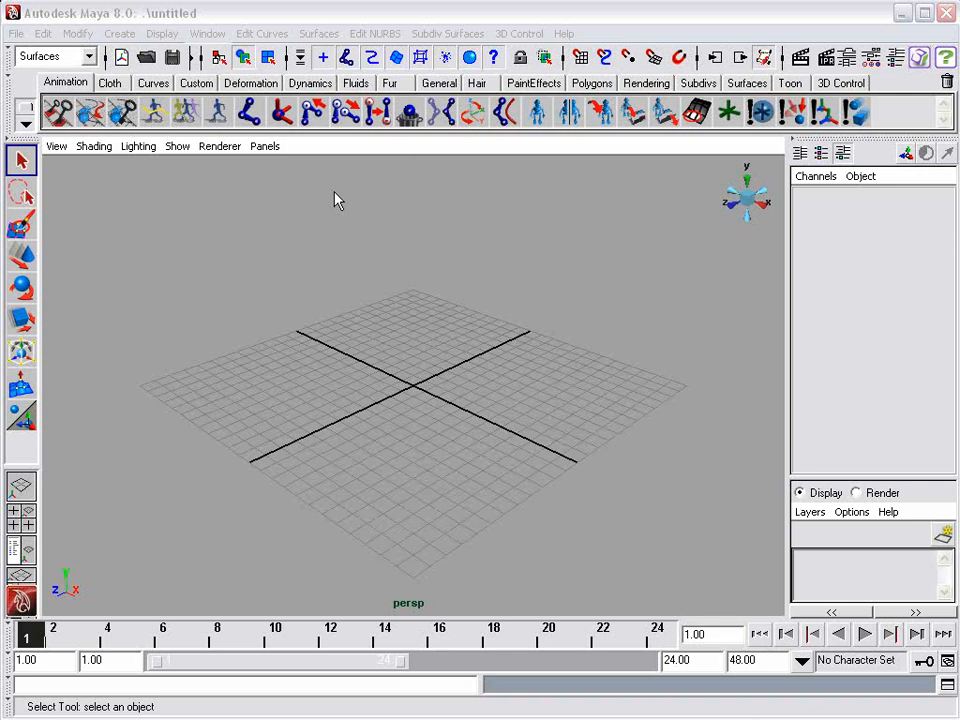
# - Load the Vue6xStream.mll plug-in and enable its auto load option in the Plug-in Manager
pyautogui.click(222, 35)
pyautogui.moveTo(328, 133)
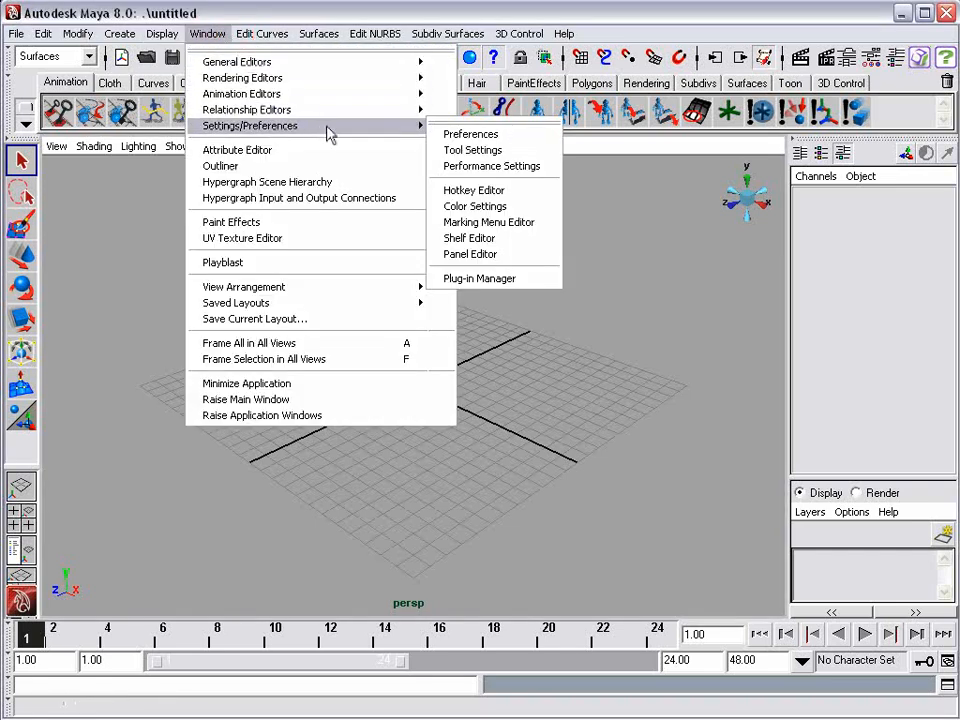
pyautogui.click(480, 278)
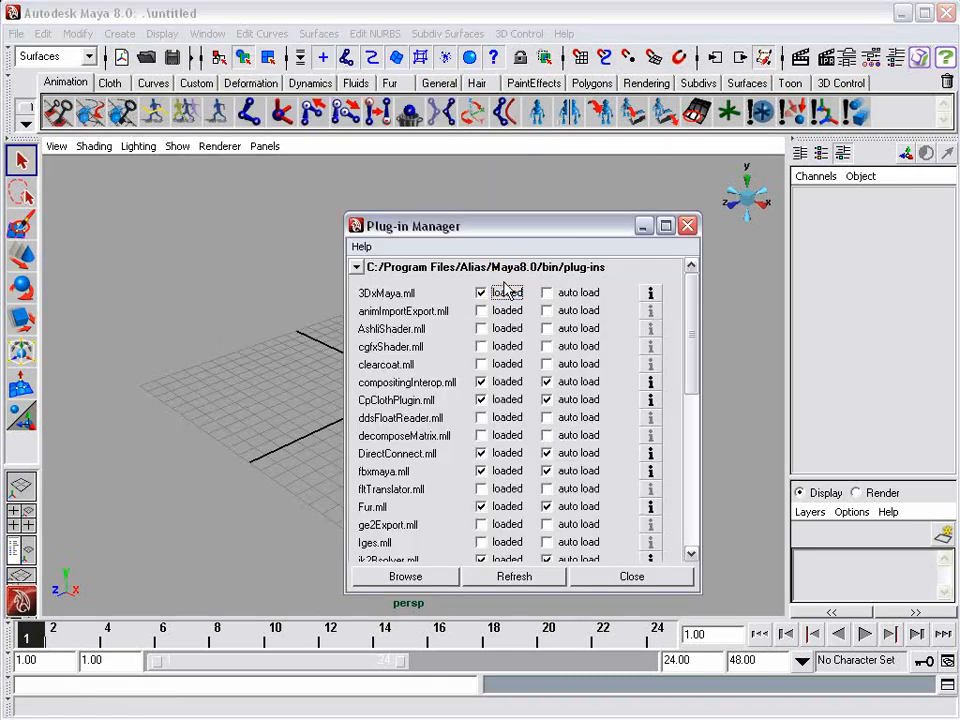
pyautogui.moveTo(694, 285); pyautogui.dragTo(611, 514)
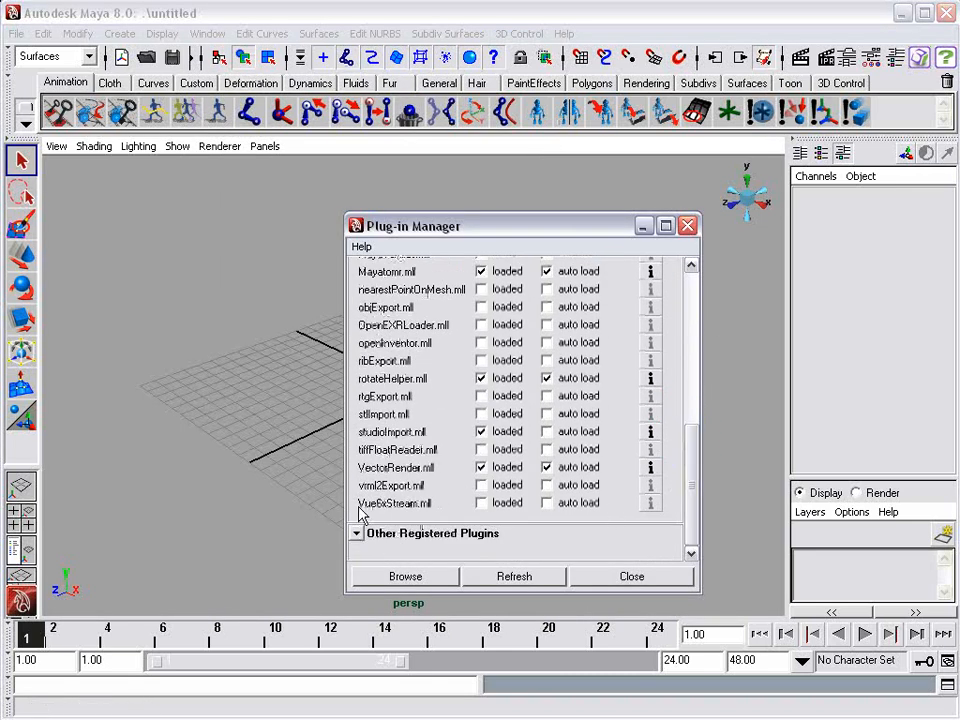
pyautogui.click(497, 504)
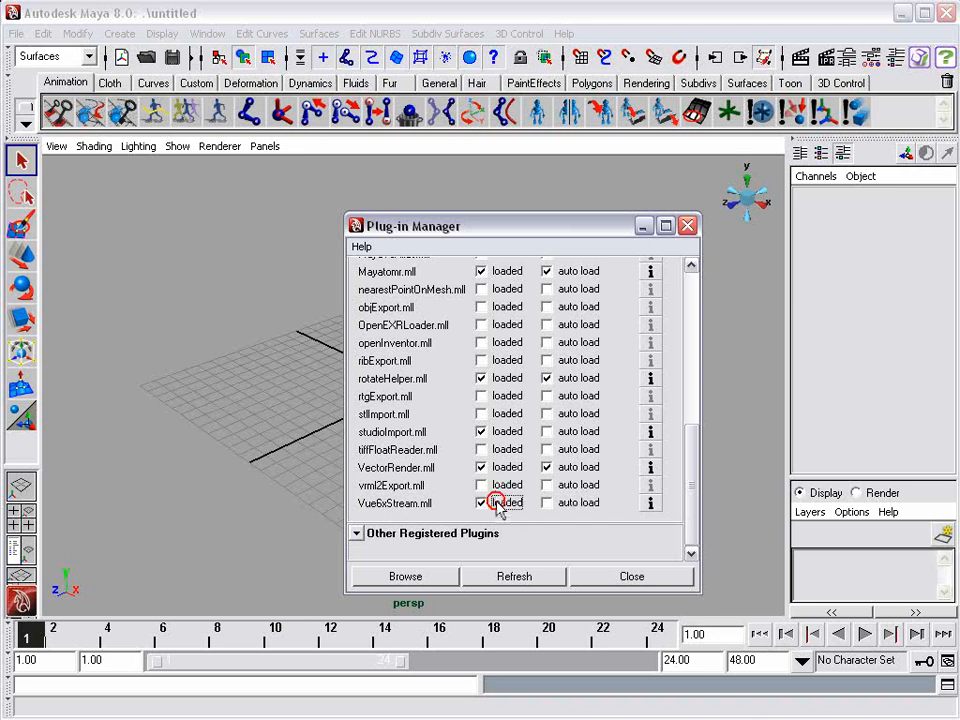
pyautogui.click(560, 505)
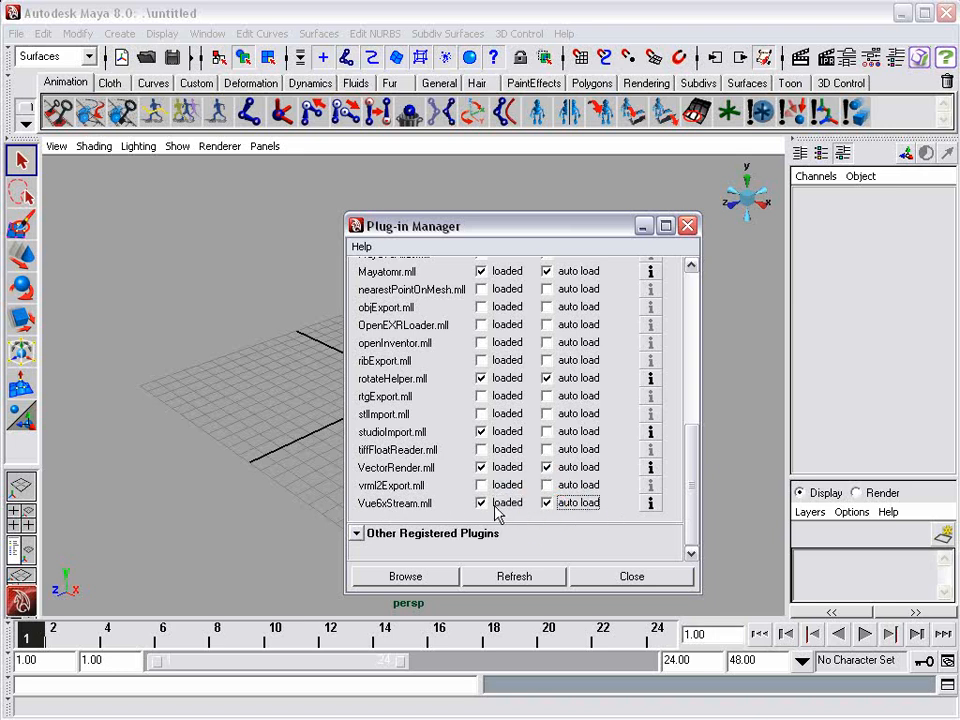
pyautogui.click(625, 577)
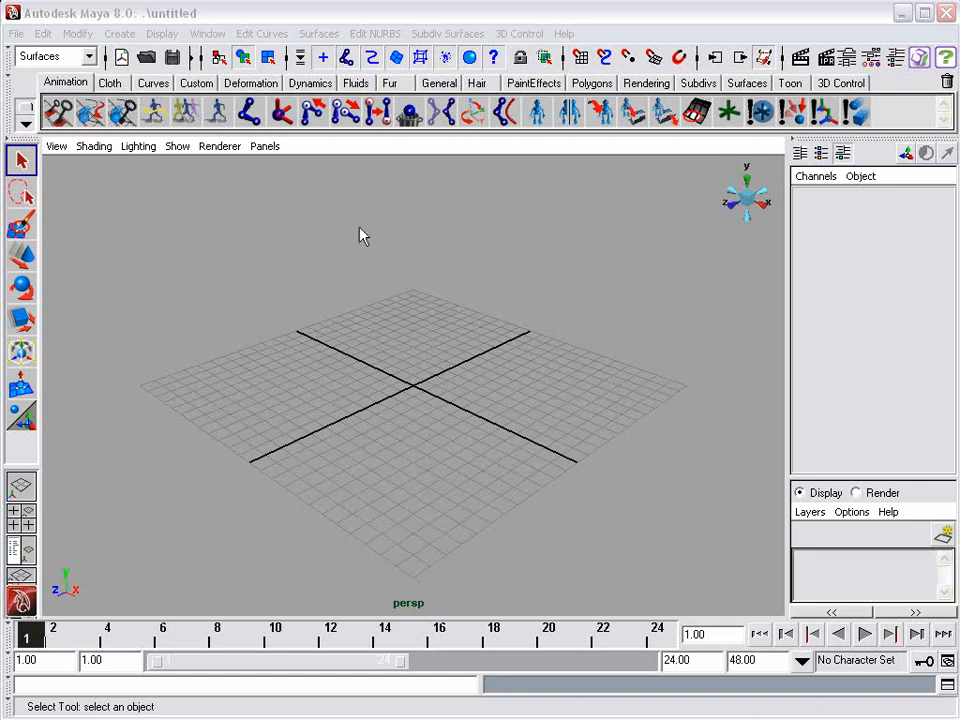
# - Run the MEL command loadNewShelf "shelf_Vue6xStreamPlugin.mel"; in the Script Editor and close the editor
pyautogui.click(200, 684)
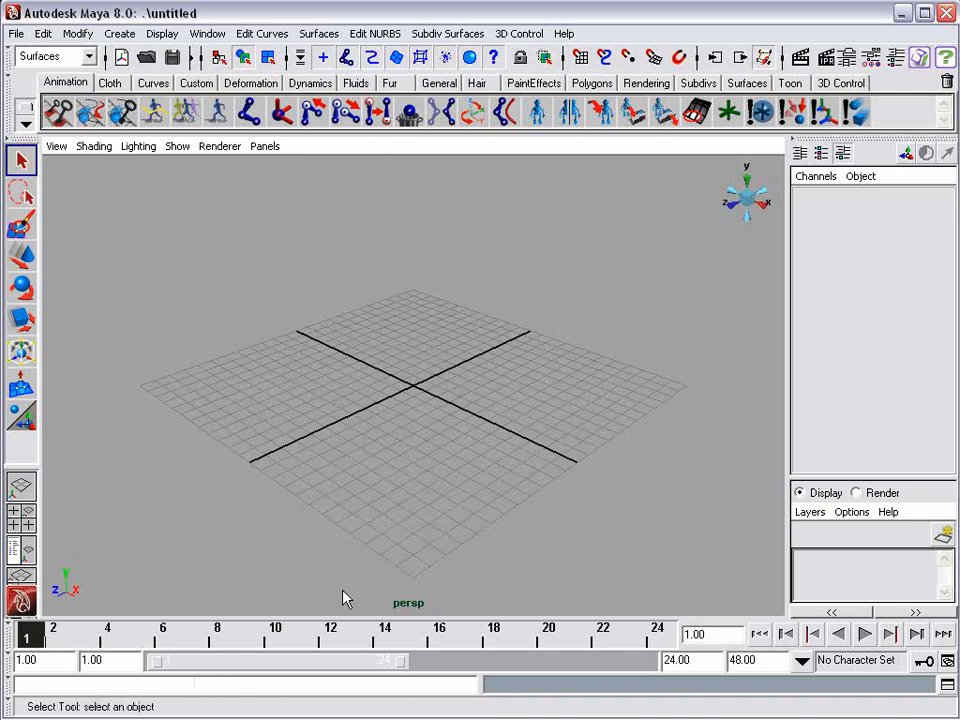
pyautogui.click(208, 34)
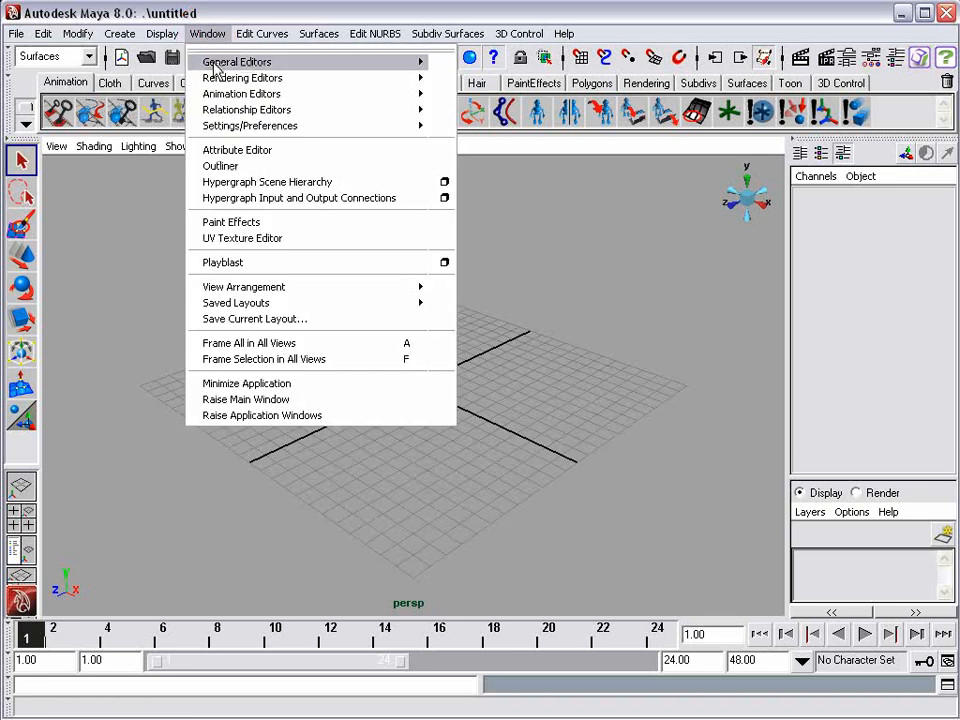
pyautogui.moveTo(214, 64)
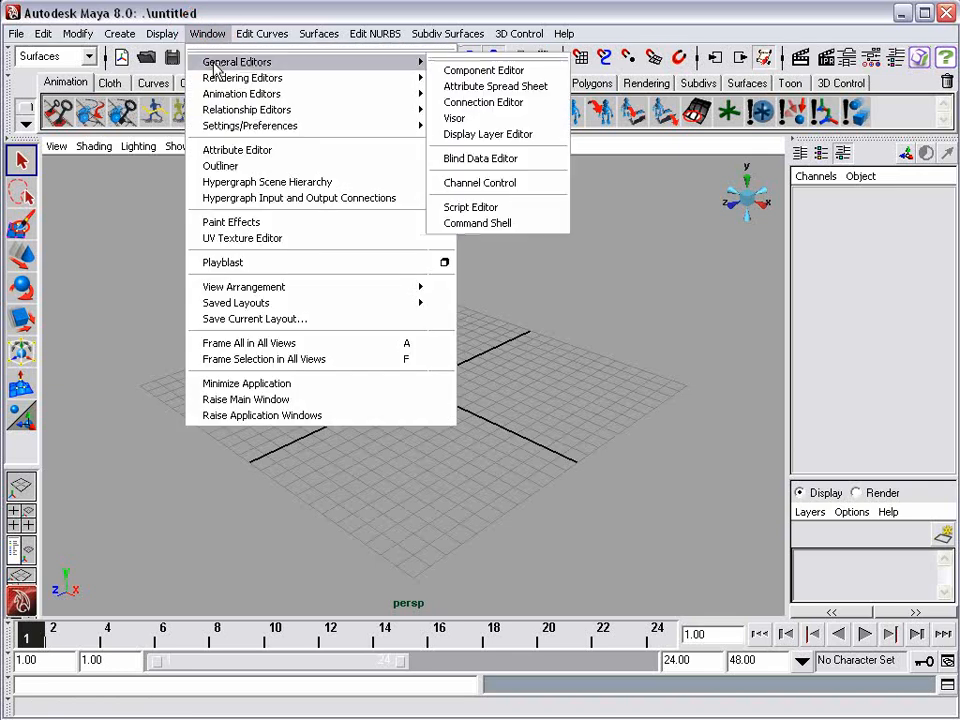
pyautogui.click(497, 208)
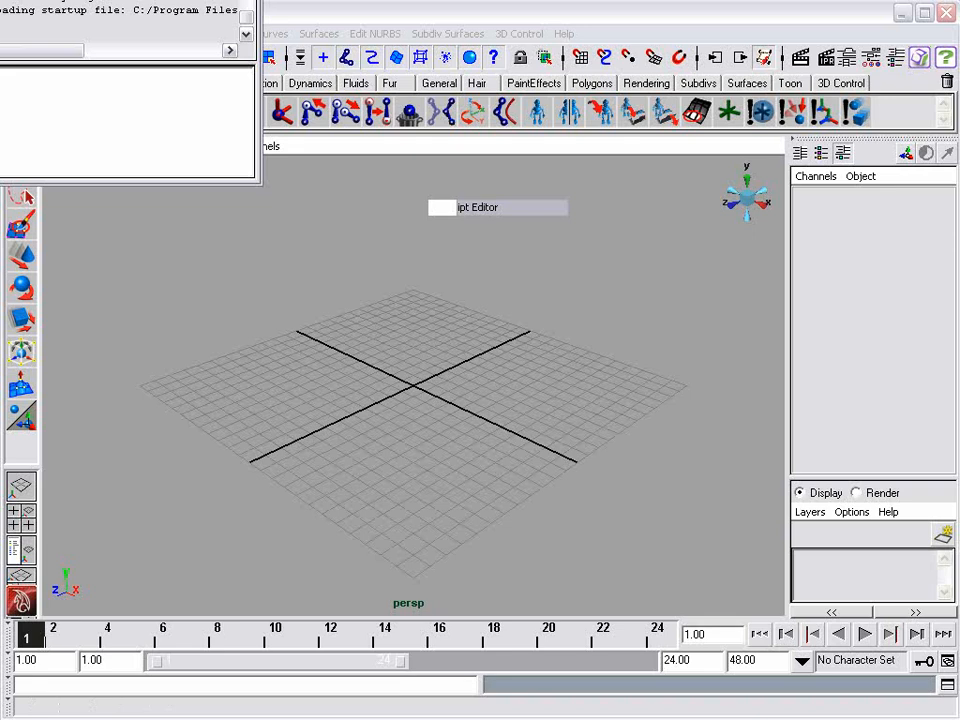
pyautogui.moveTo(555, 437); pyautogui.dragTo(873, 623)
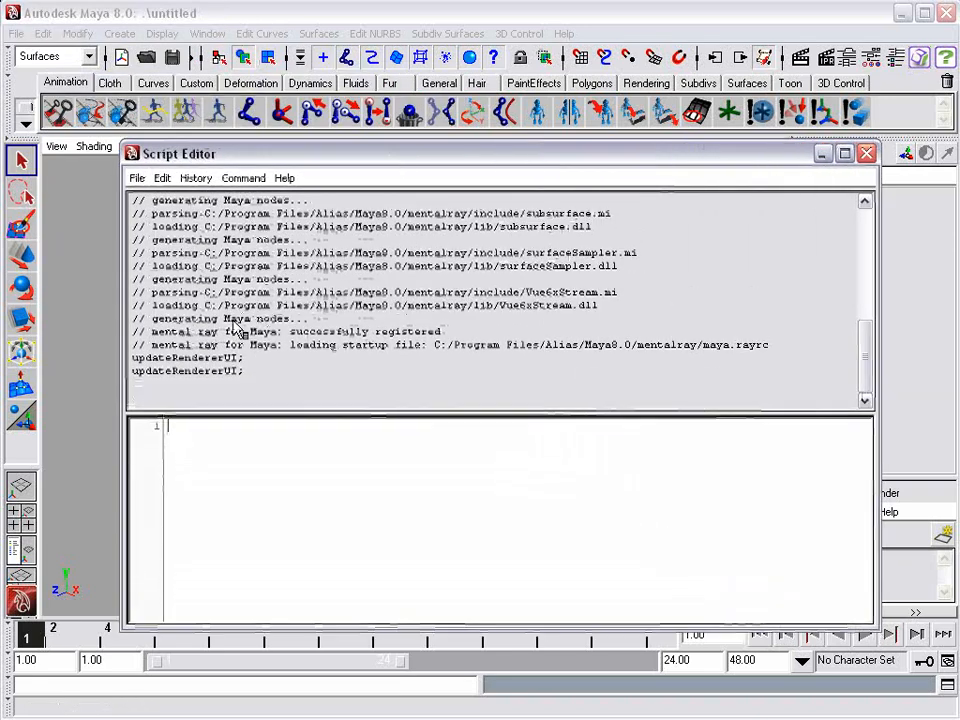
pyautogui.click(251, 481)
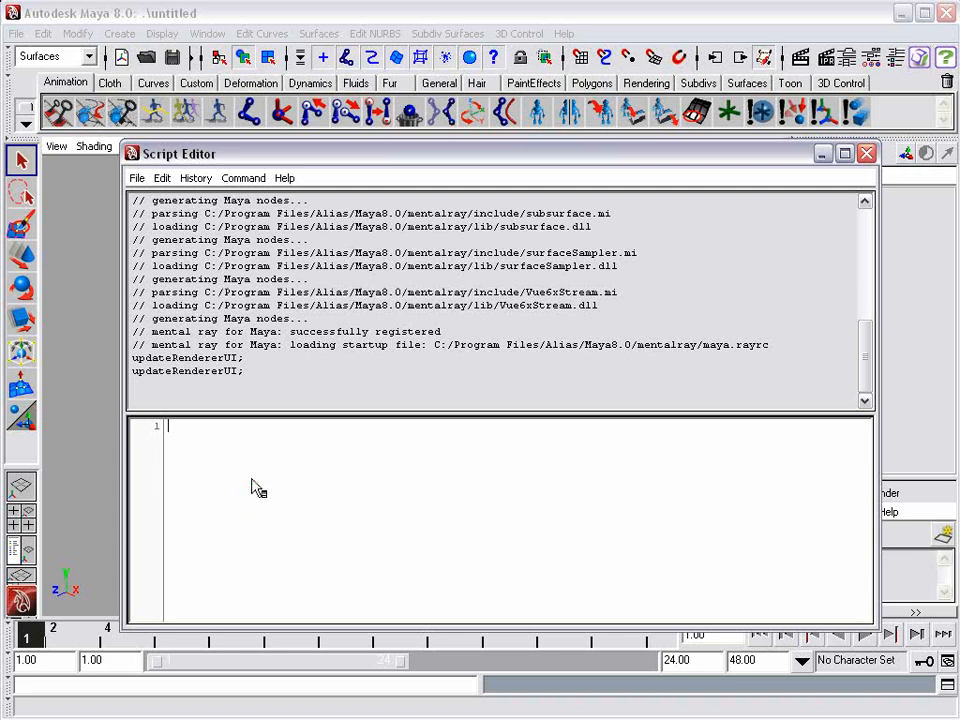
pyautogui.write('loadNewShelf "shelf_Vue6xStreamPlugin.mel";')
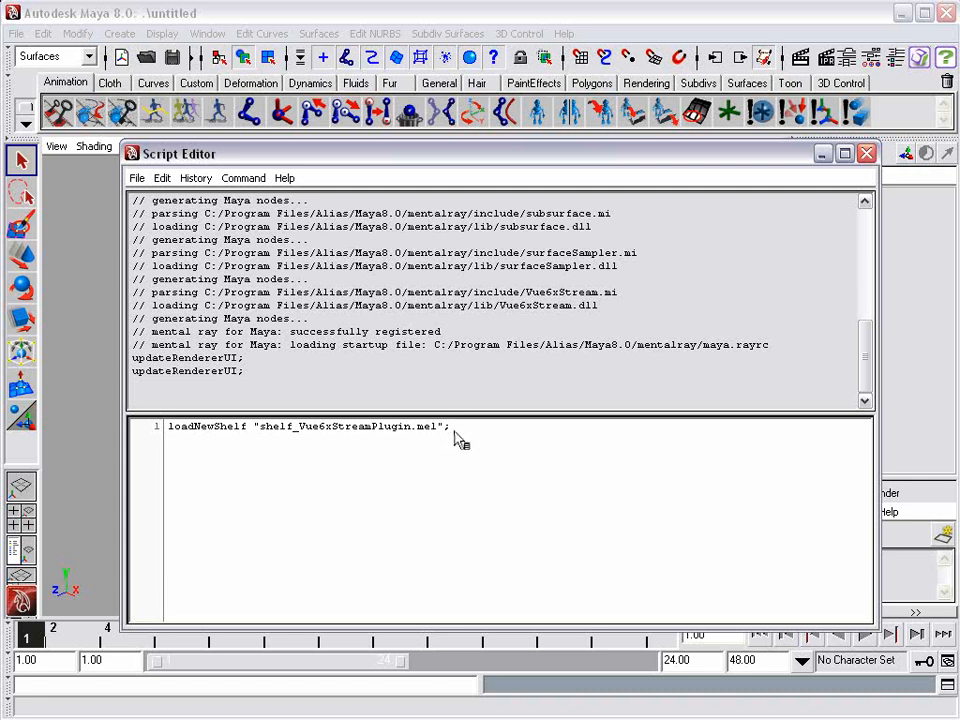
pyautogui.hotkey('ctrl', 'Return')
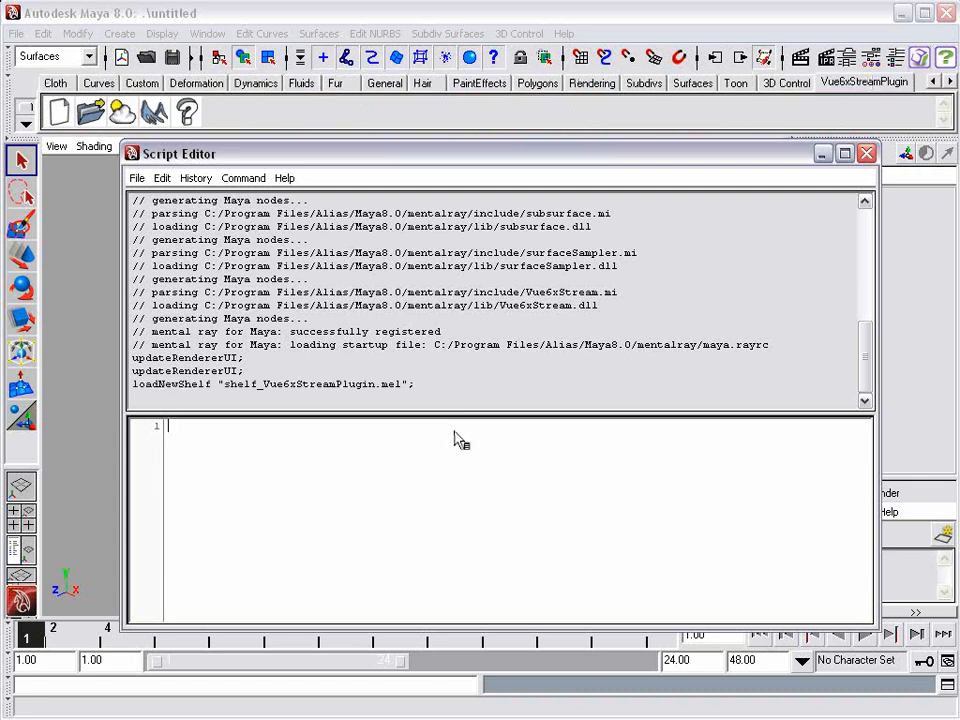
pyautogui.click(866, 153)
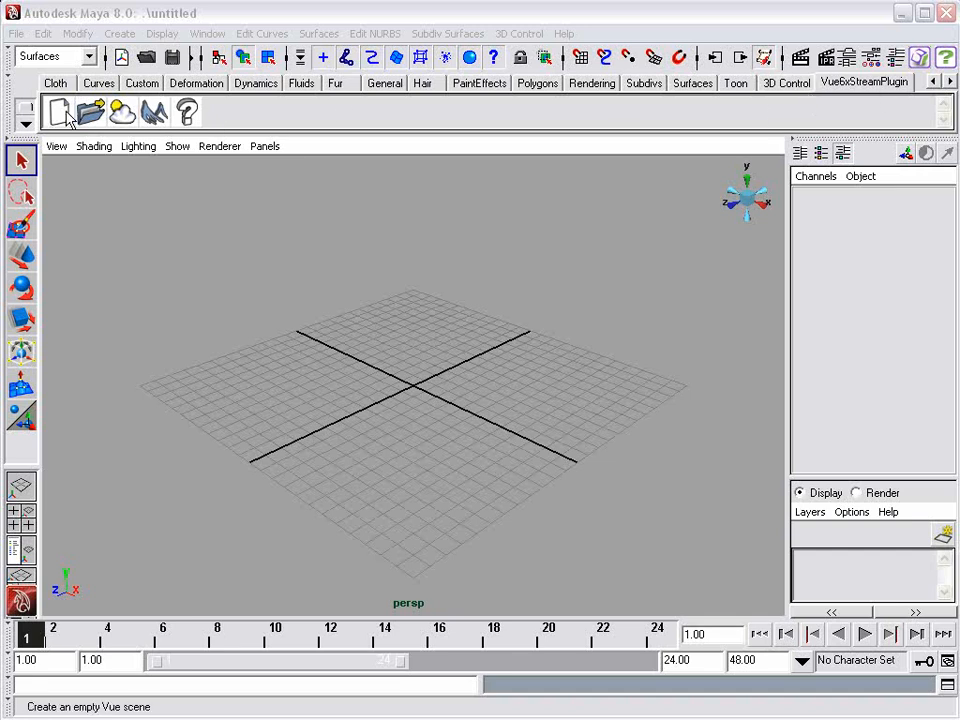
# - Open the Vue interface from the Vue6xStreamPlugin shelf and choose the Bisbee atmosphere from the Spectral Sunshine collection
pyautogui.click(160, 121)
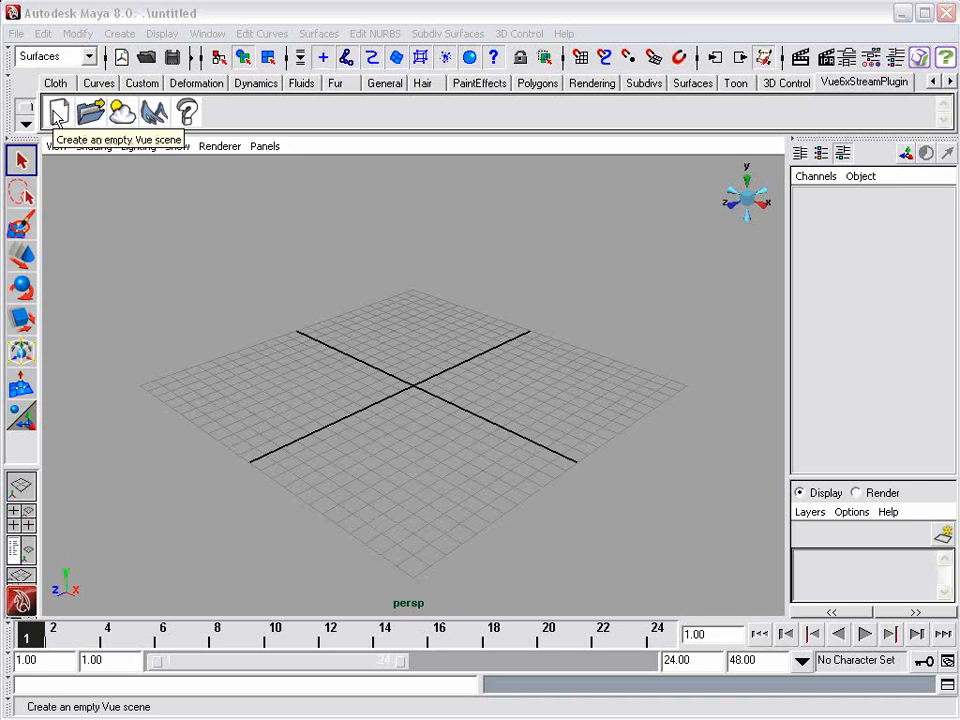
pyautogui.click(156, 114)
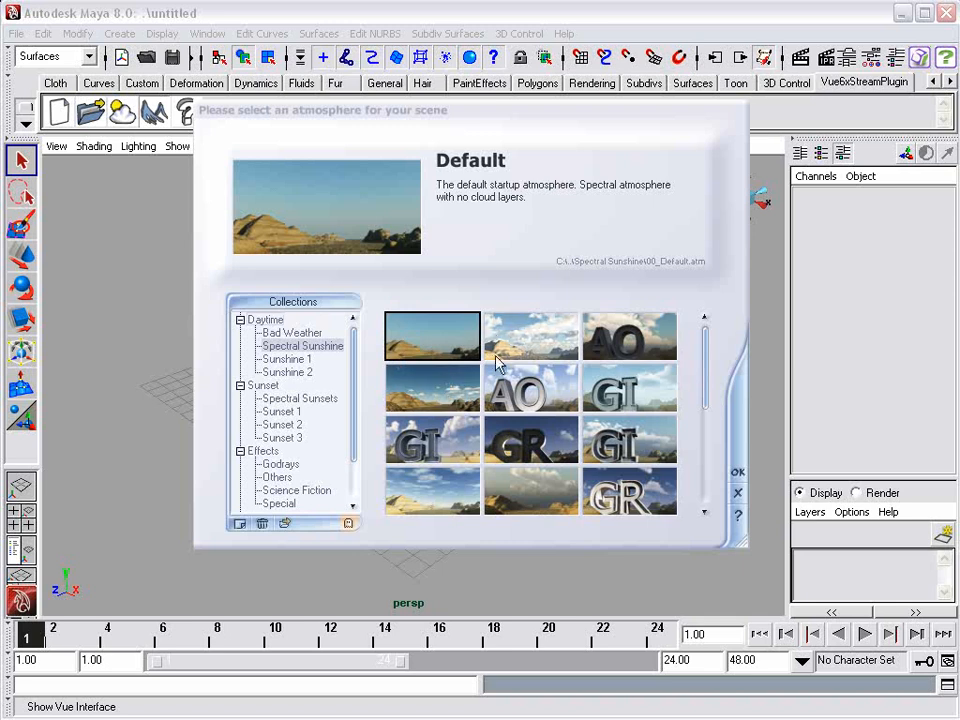
pyautogui.click(495, 328)
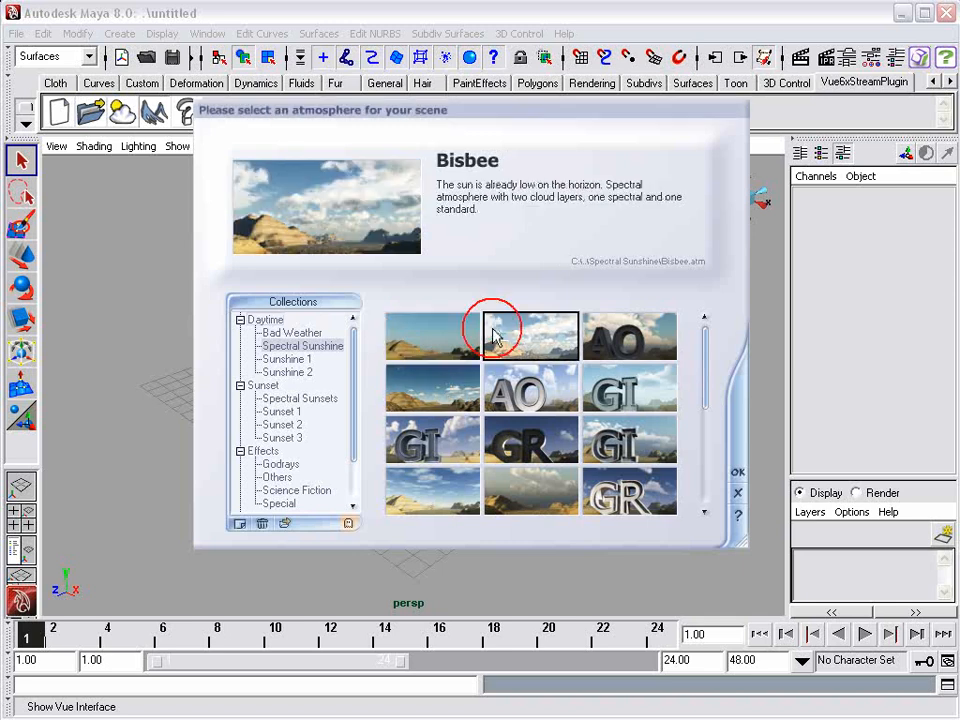
pyautogui.click(737, 471)
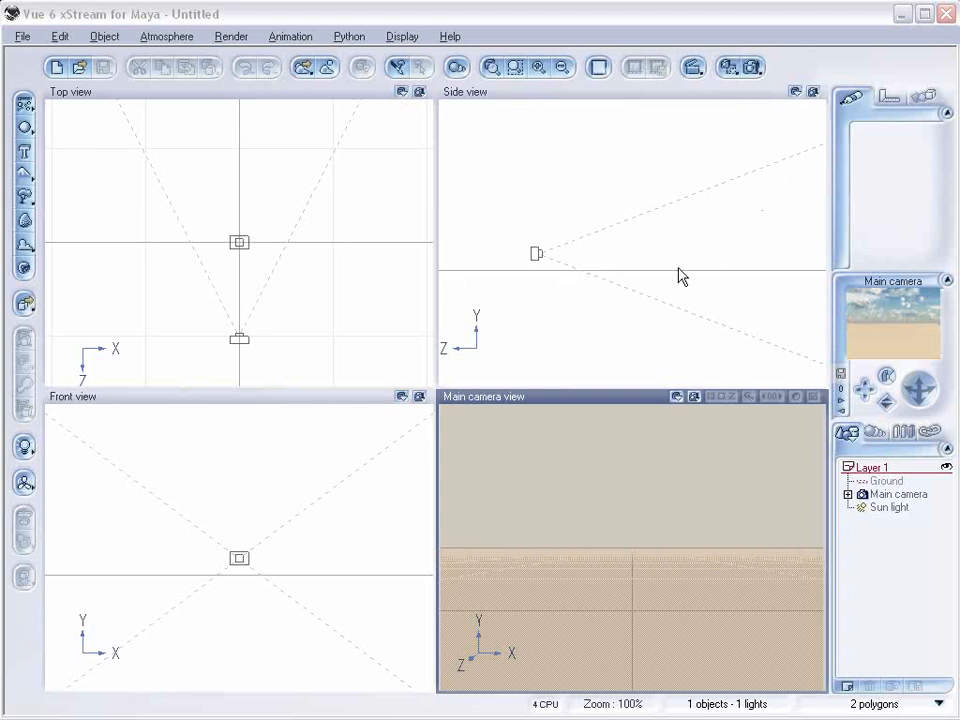
# - Add a terrain, move it farther from the camera and give it the Grass material from the Landscapes collection
pyautogui.click(25, 178)
pyautogui.moveTo(260, 259); pyautogui.dragTo(257, 189)
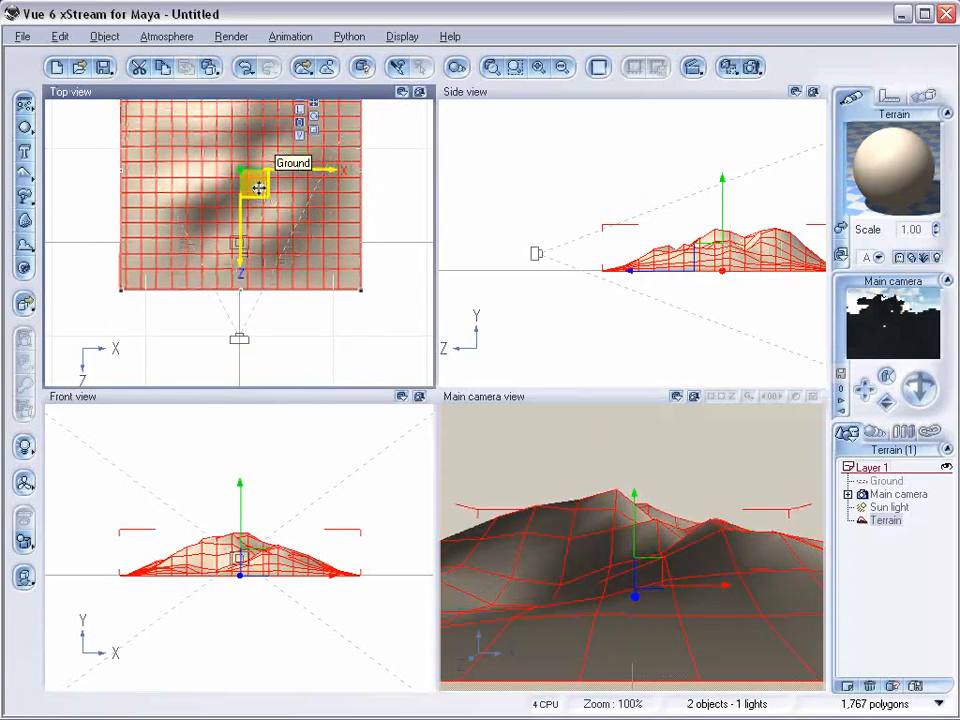
pyautogui.doubleClick(888, 166)
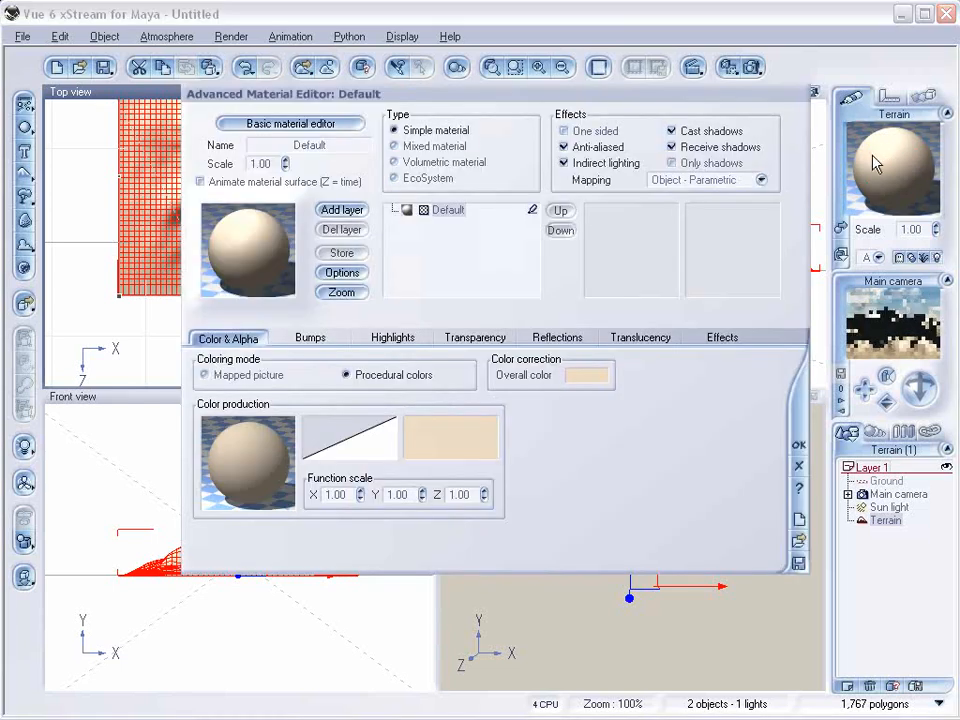
pyautogui.doubleClick(245, 265)
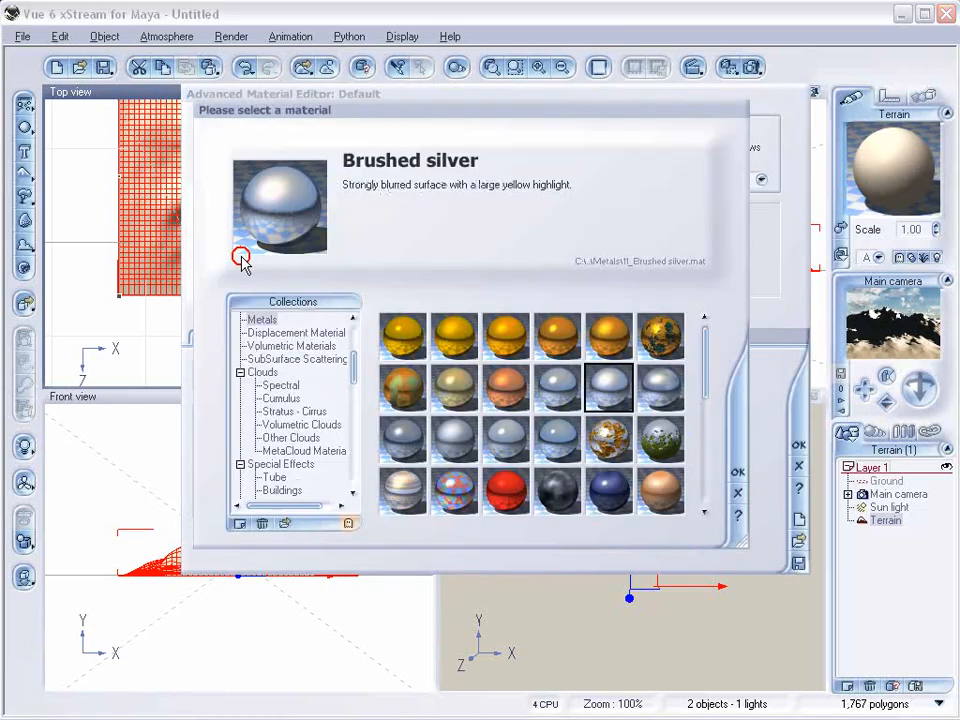
pyautogui.moveTo(358, 390); pyautogui.dragTo(362, 358)
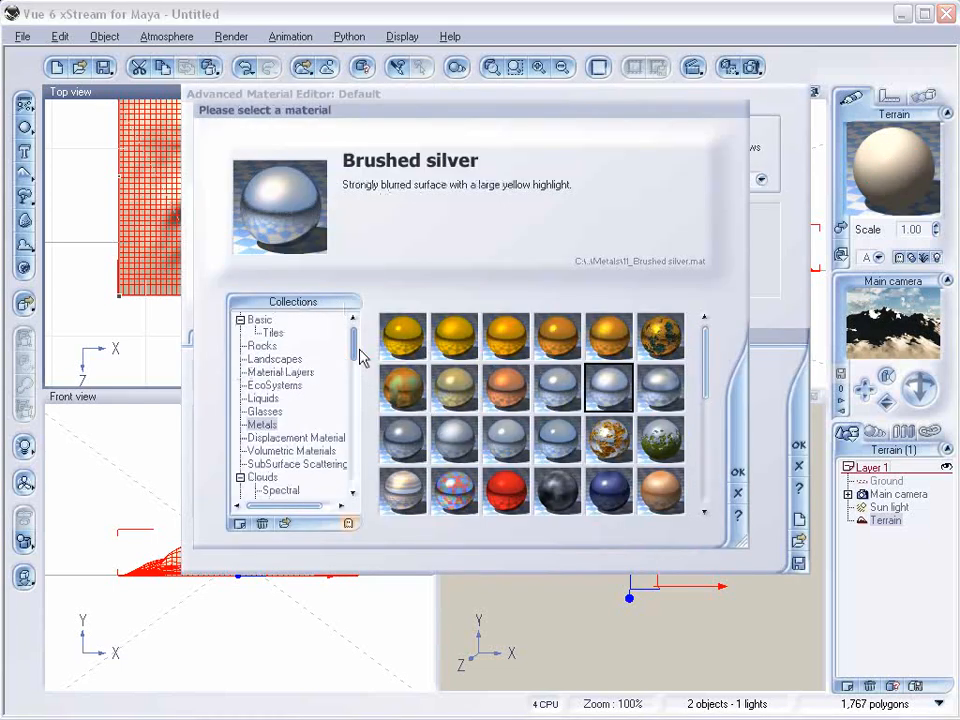
pyautogui.click(274, 359)
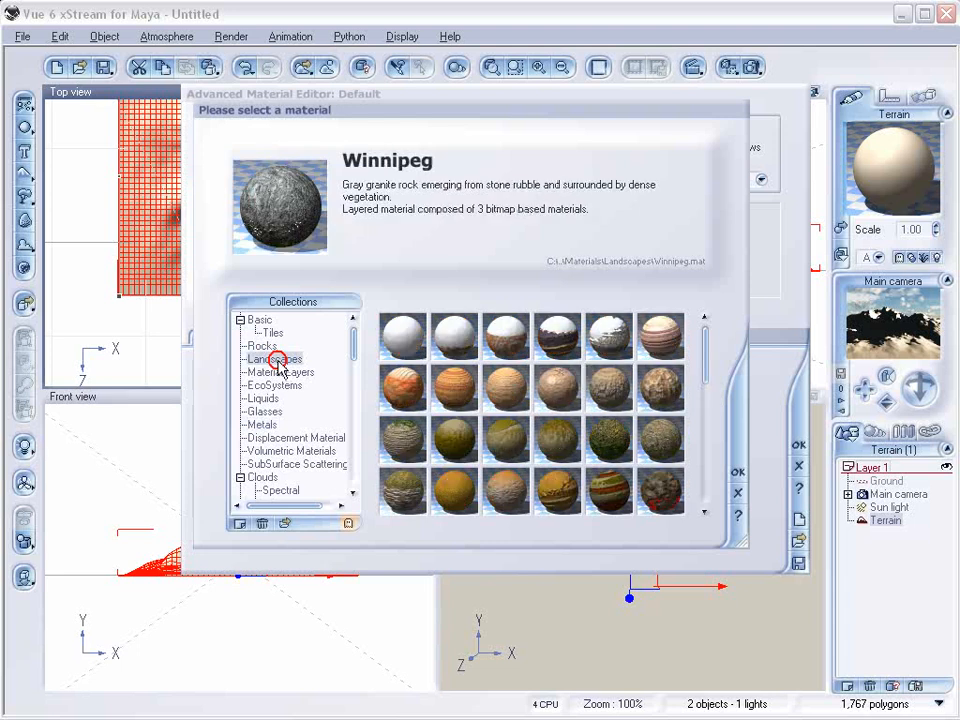
pyautogui.click(609, 440)
pyautogui.click(737, 471)
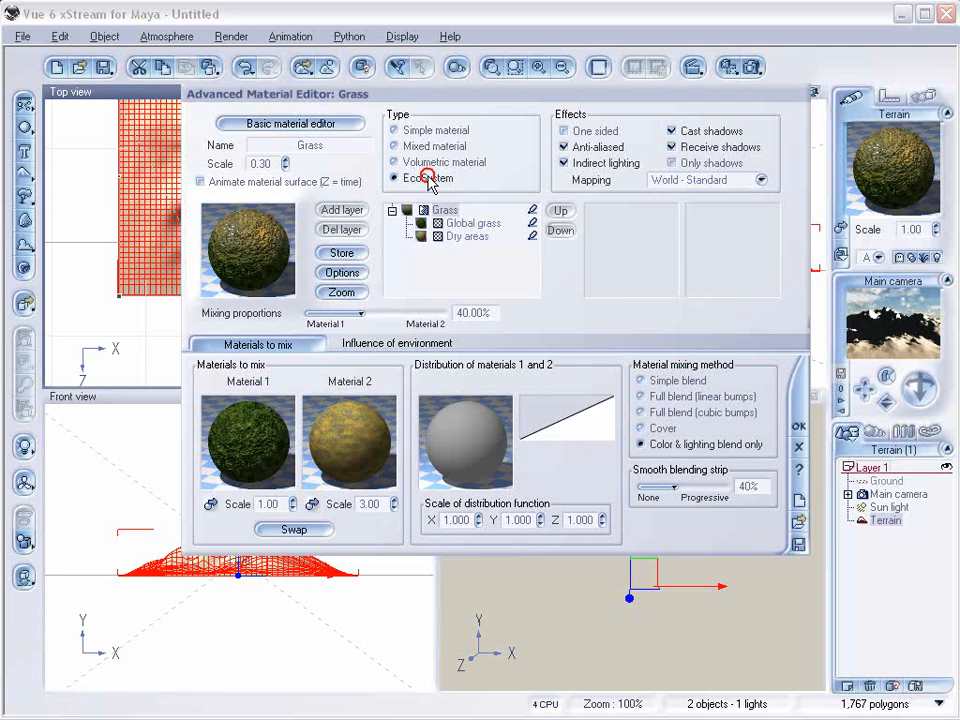
# - Change the terrain's Grass material to the EcoSystem type and populate it with the Yellow Maple Tree plant
pyautogui.click(428, 178)
pyautogui.click(245, 337)
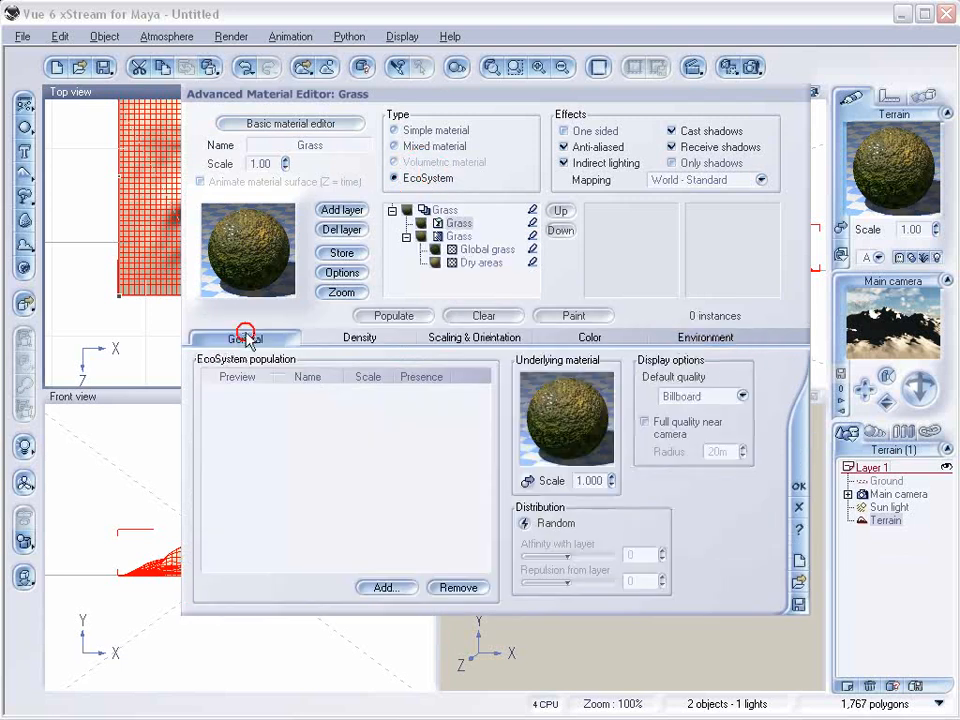
pyautogui.click(383, 588)
pyautogui.click(411, 615)
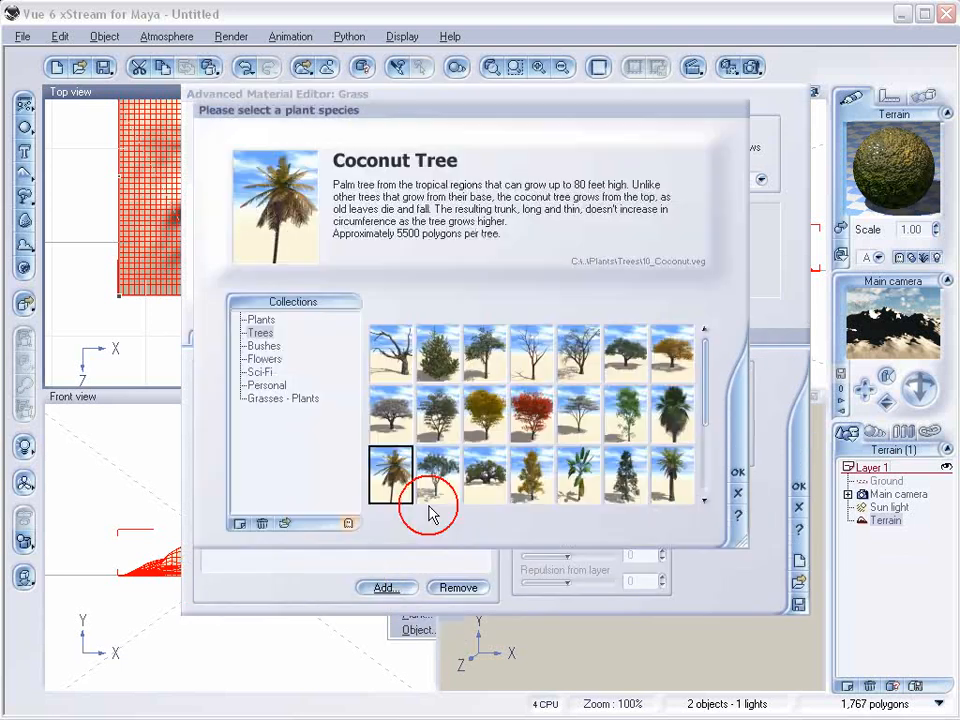
pyautogui.click(489, 433)
pyautogui.click(738, 473)
pyautogui.click(393, 315)
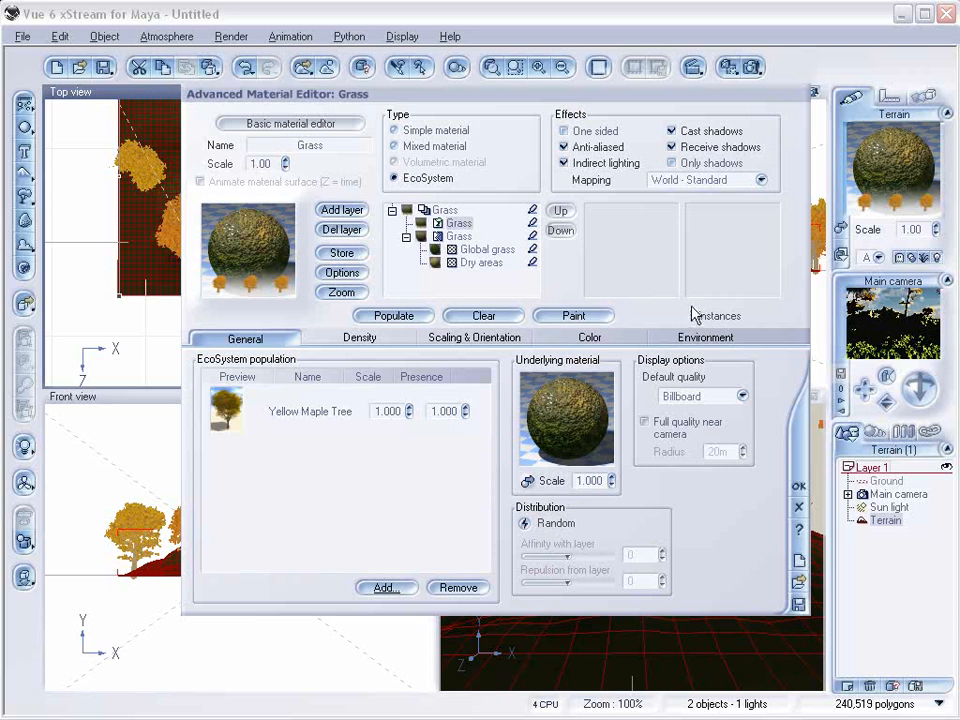
# - Reduce the EcoSystem's overall scaling to 0.152, repopulate the terrain with the smaller trees and accept the material
pyautogui.click(714, 337)
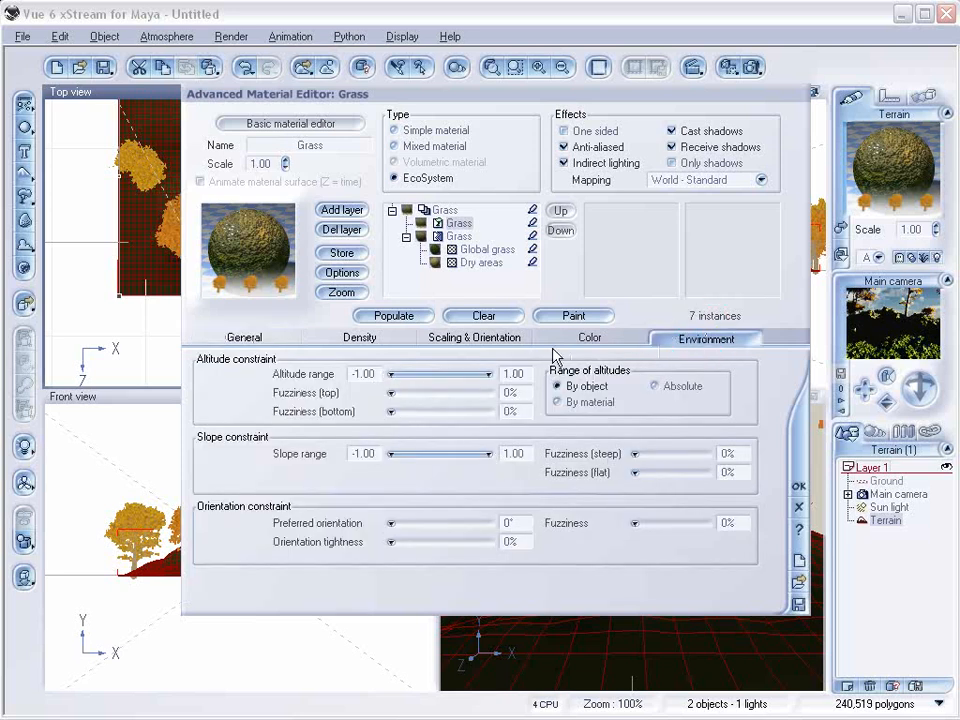
pyautogui.click(357, 338)
pyautogui.moveTo(317, 378); pyautogui.dragTo(338, 372)
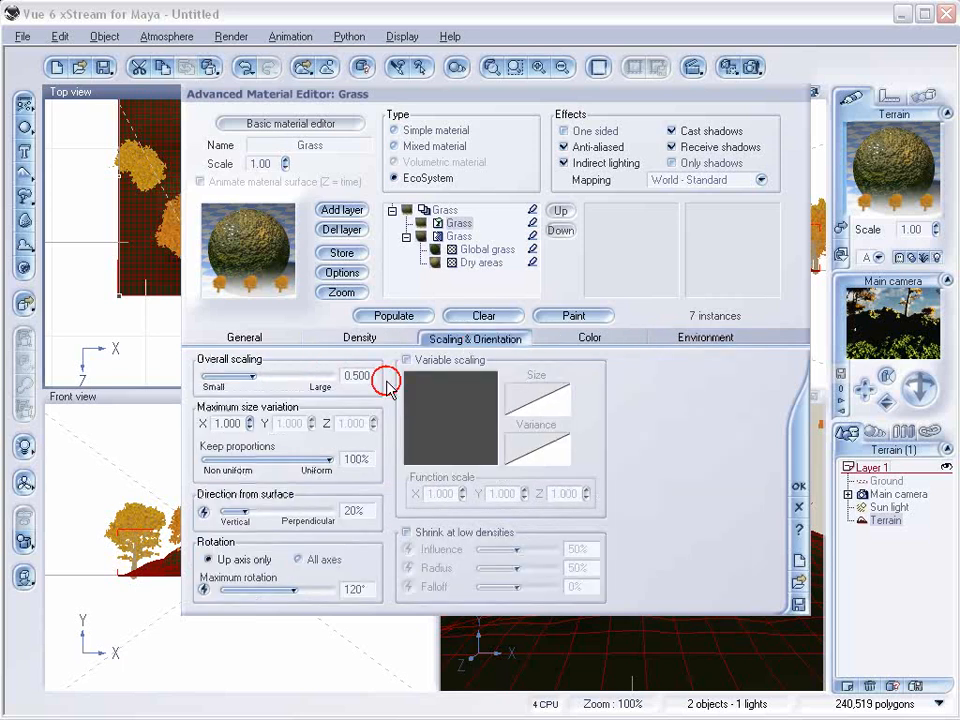
pyautogui.moveTo(324, 378); pyautogui.dragTo(313, 377)
pyautogui.click(405, 310)
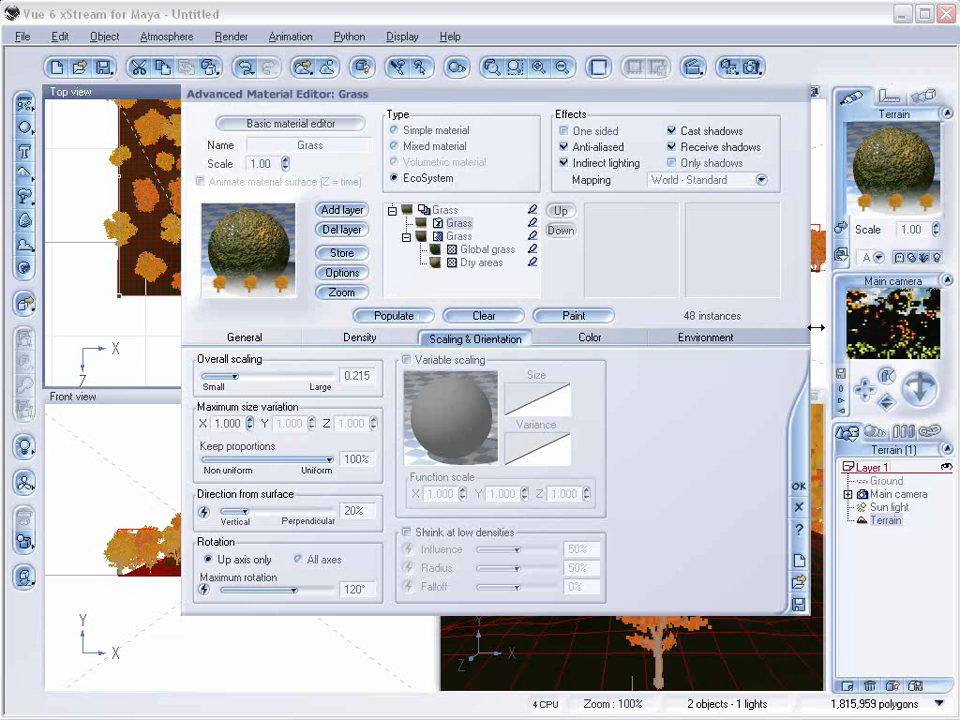
pyautogui.moveTo(280, 377); pyautogui.dragTo(265, 376)
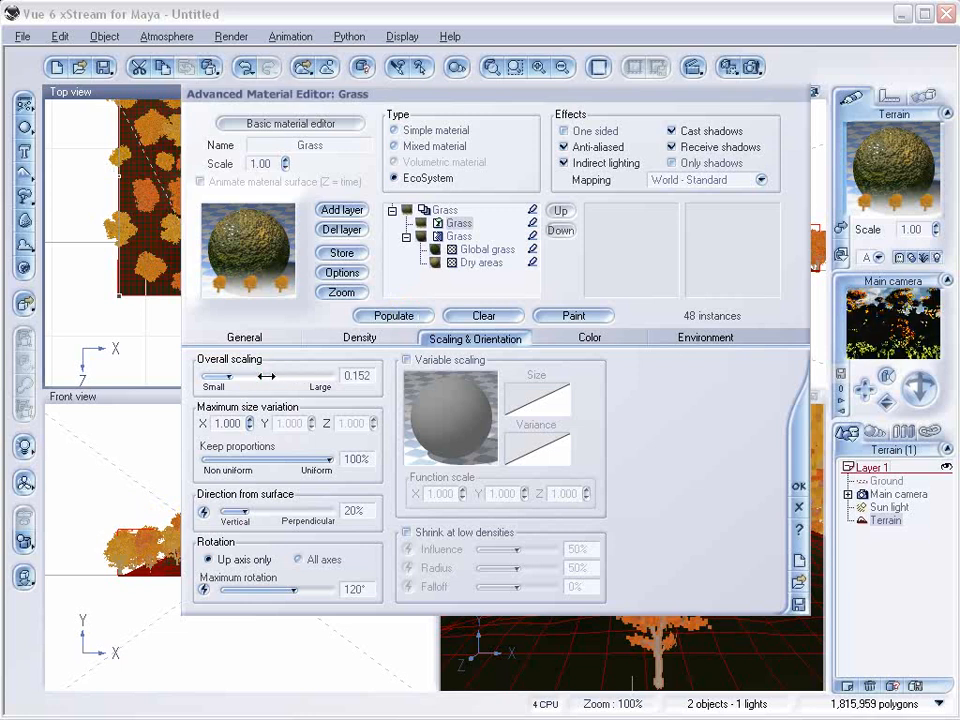
pyautogui.click(422, 317)
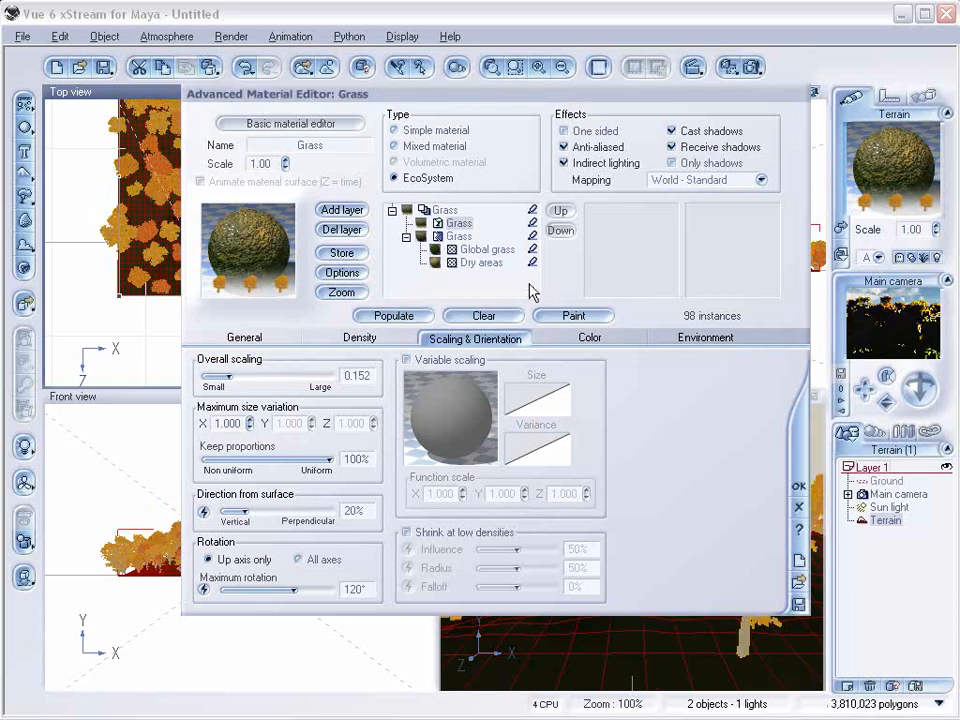
pyautogui.click(799, 486)
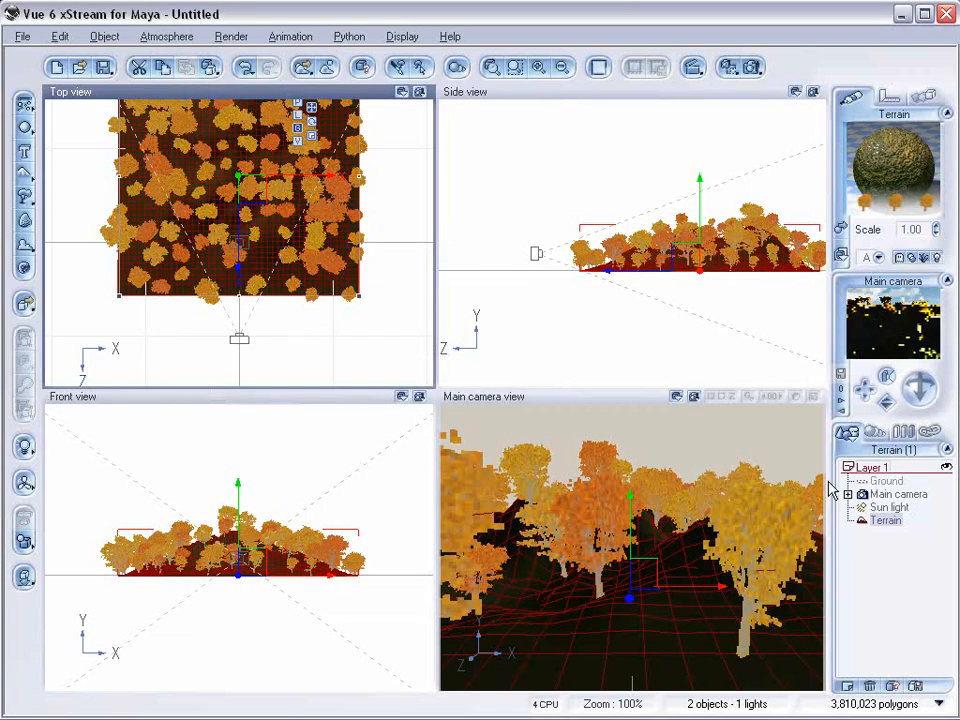
# - Move the sun light behind the main camera, offset from it toward negative X
pyautogui.click(892, 507)
pyautogui.scroll(-5, 320, 277)
pyautogui.moveTo(258, 253); pyautogui.dragTo(78, 302)
pyautogui.moveTo(312, 285); pyautogui.dragTo(250, 283)
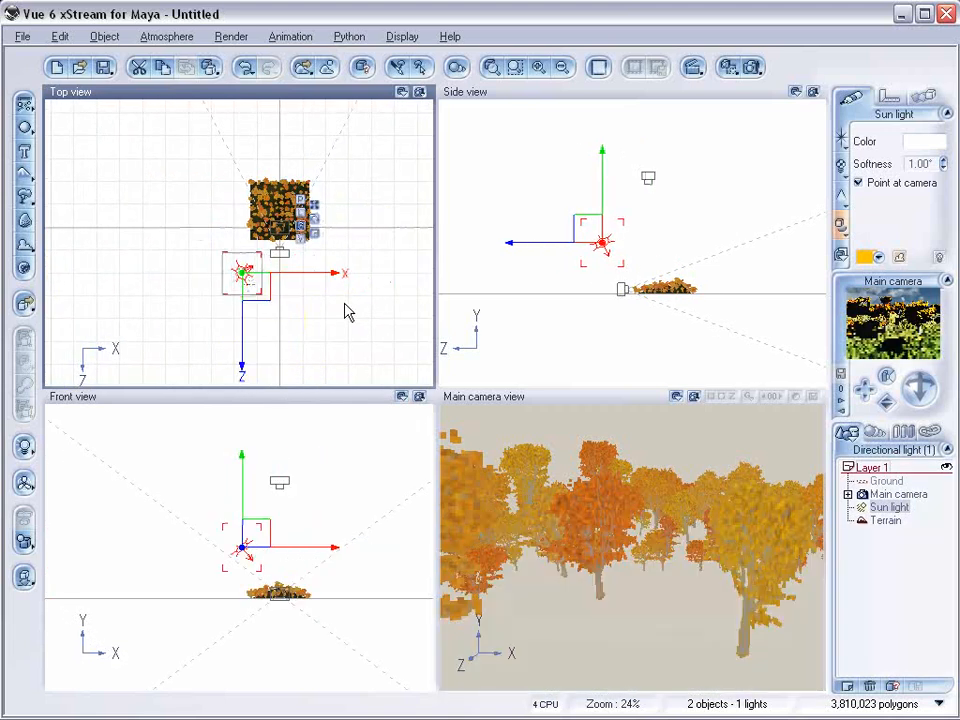
# - Move the sun light lower and slightly farther behind the main camera
pyautogui.moveTo(581, 228)
pyautogui.mouseDown()
pyautogui.moveTo(570, 249)
pyautogui.moveTo(578, 252)
pyautogui.mouseUp()
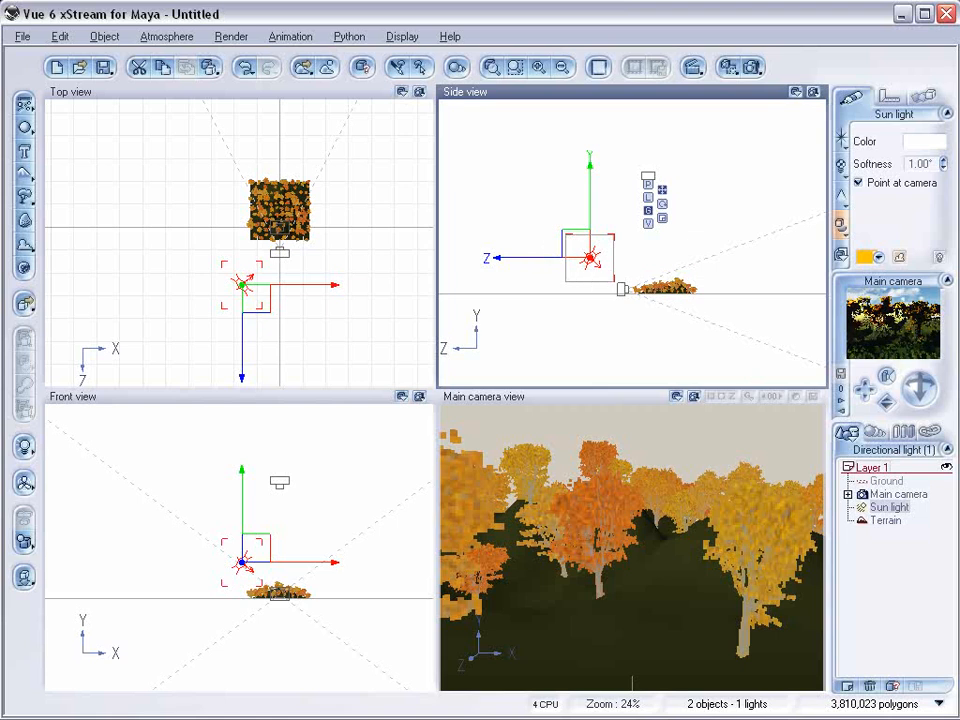
# - Animate the atmosphere's clouds with a velocity of 0.58 and a rate of change of 0.31, and accept the settings
pyautogui.click(150, 38)
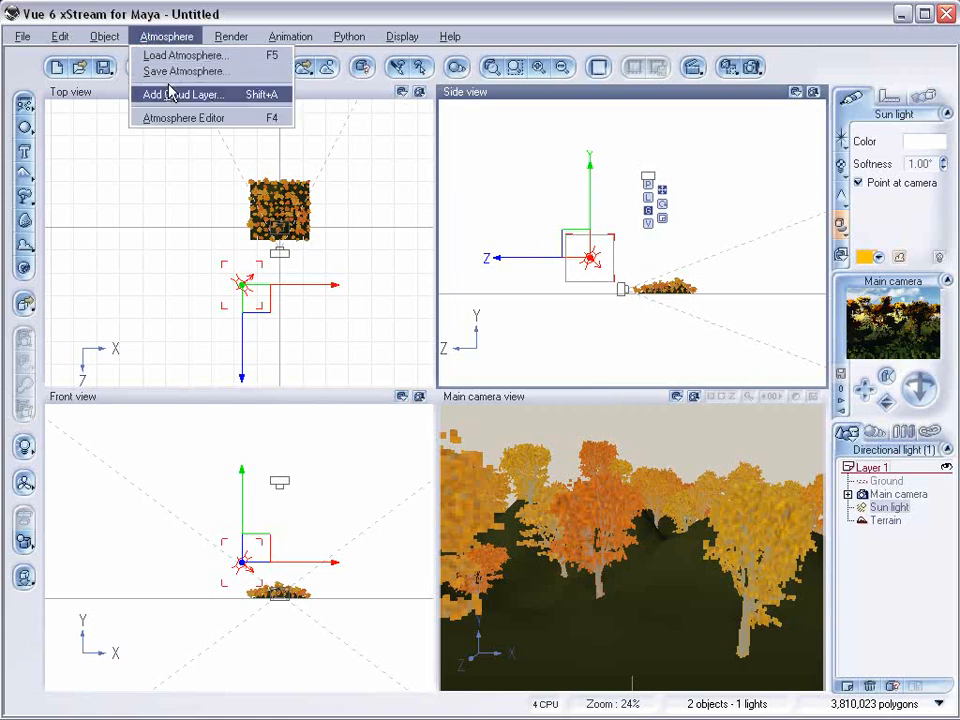
pyautogui.click(182, 119)
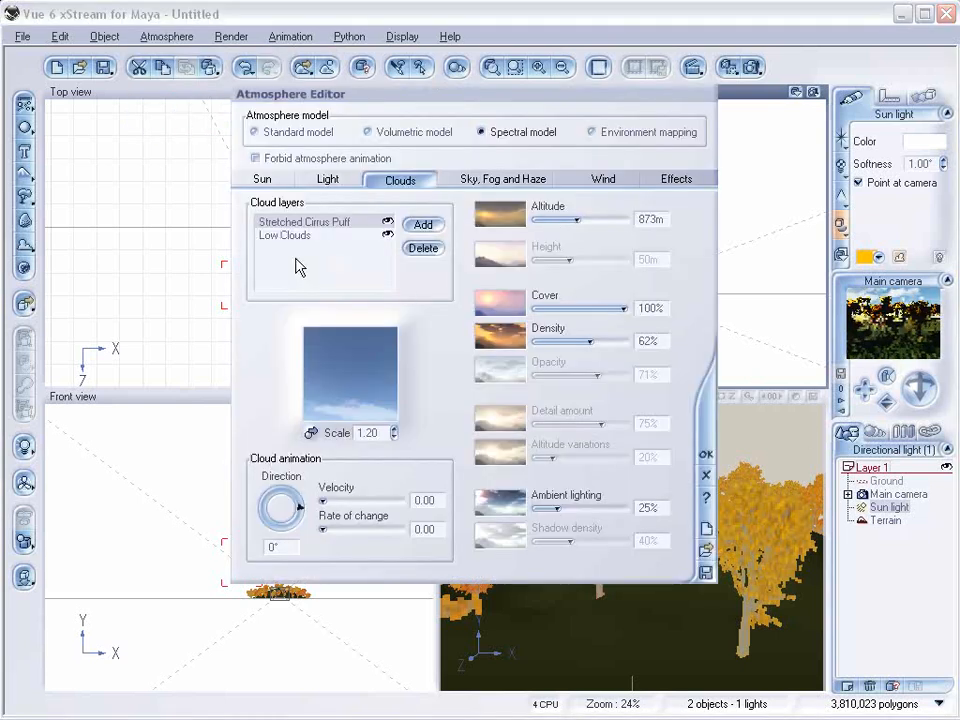
pyautogui.moveTo(322, 501); pyautogui.dragTo(337, 530)
pyautogui.click(336, 530)
pyautogui.click(286, 235)
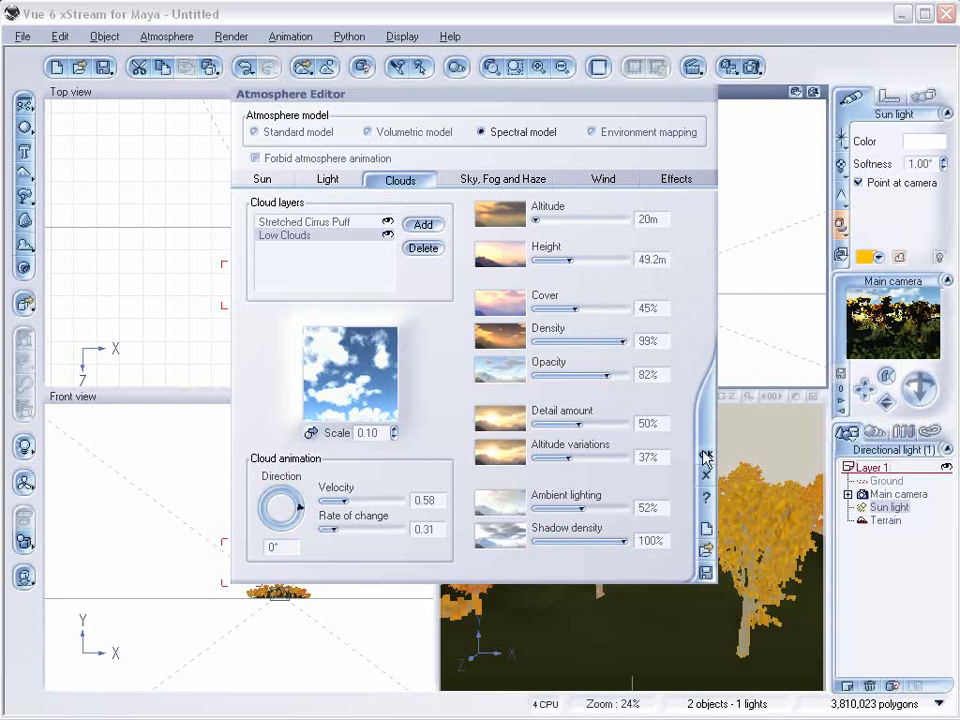
pyautogui.click(706, 457)
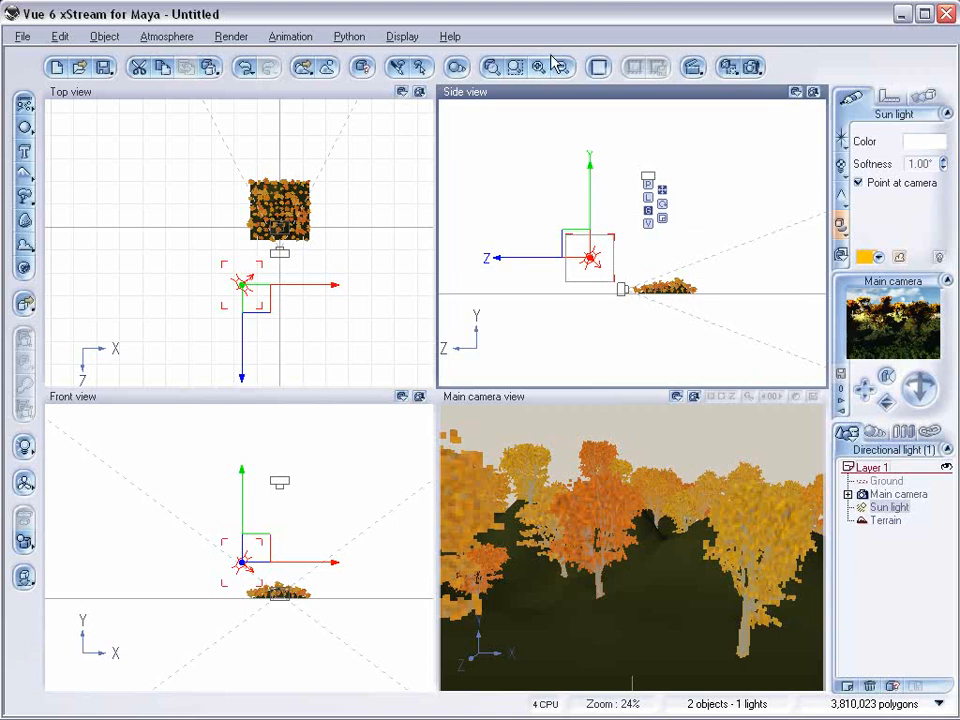
# - Switch to Maya, pull the Vue camera back until the whole tree-covered terrain is in frame, and show all four views
pyautogui.hotkey('alt', 'Tab')
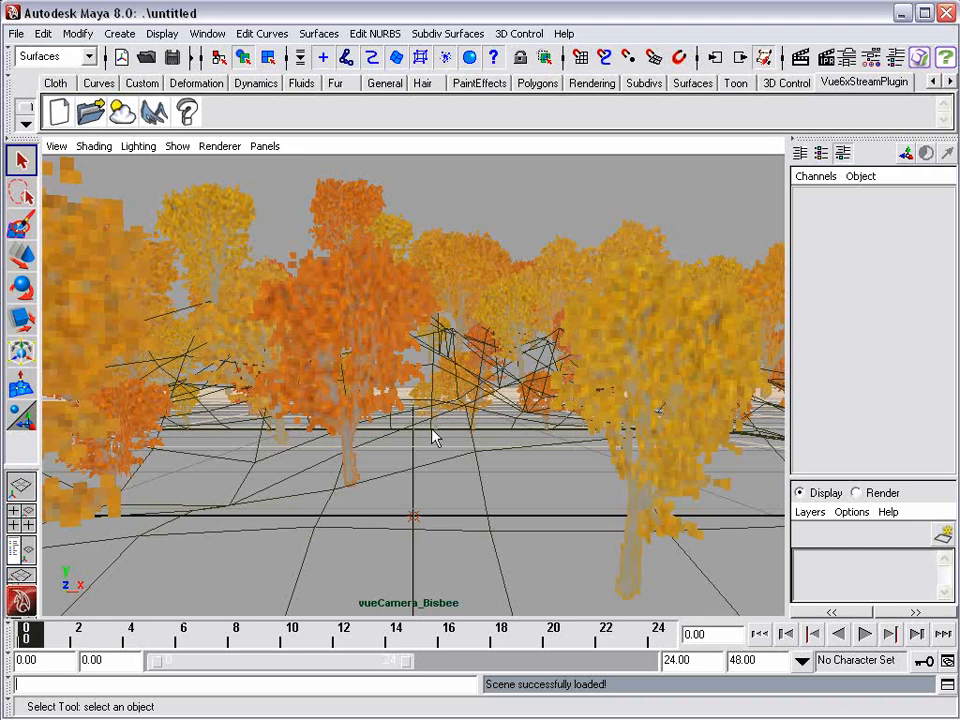
pyautogui.scroll(-8, 432, 437)
pyautogui.scroll(-4, 432, 437)
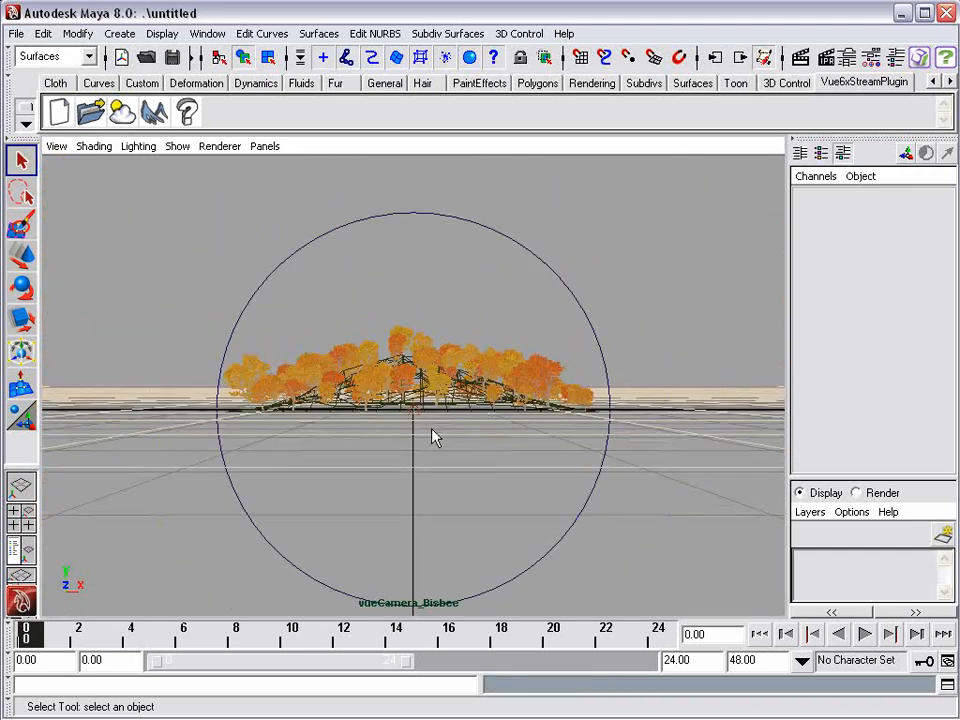
pyautogui.press('space')
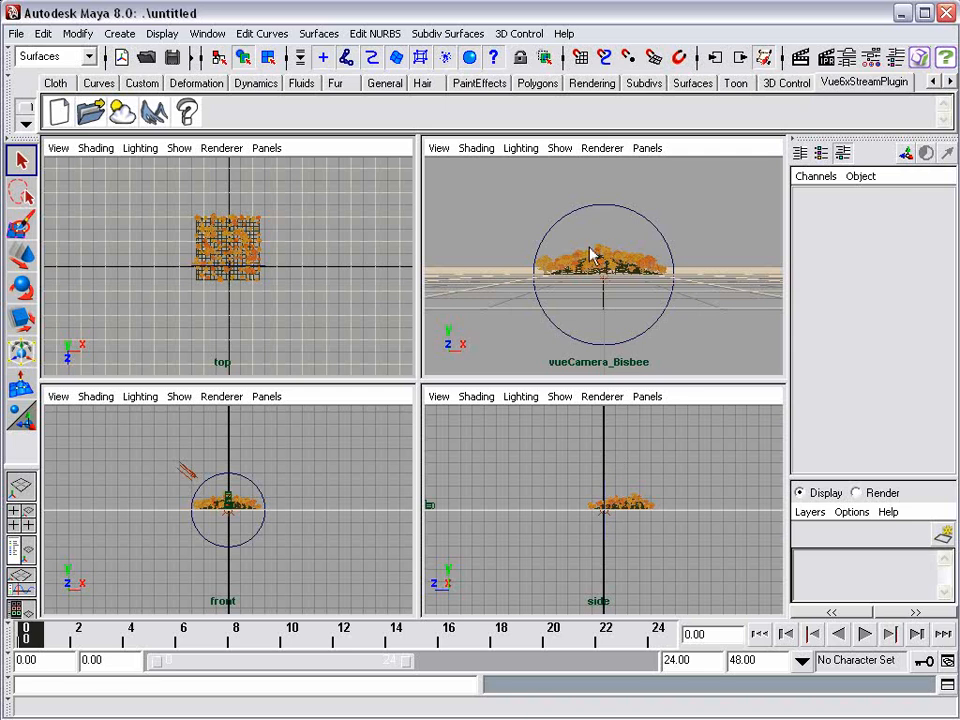
pyautogui.scroll(6, 594, 269)
pyautogui.scroll(-2, 594, 269)
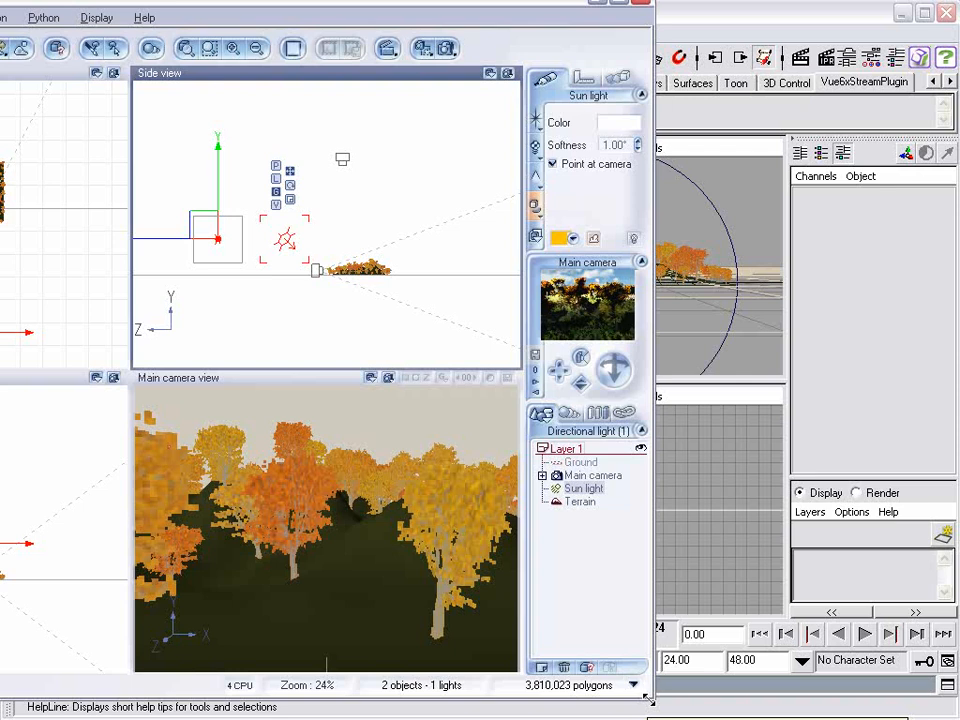
# - Switch to Vue, place its reduced window beside Maya's camera view and open the terrain's Grass material for editing
pyautogui.moveTo(651, 700); pyautogui.dragTo(377, 655)
pyautogui.moveTo(242, 6); pyautogui.dragTo(369, 8)
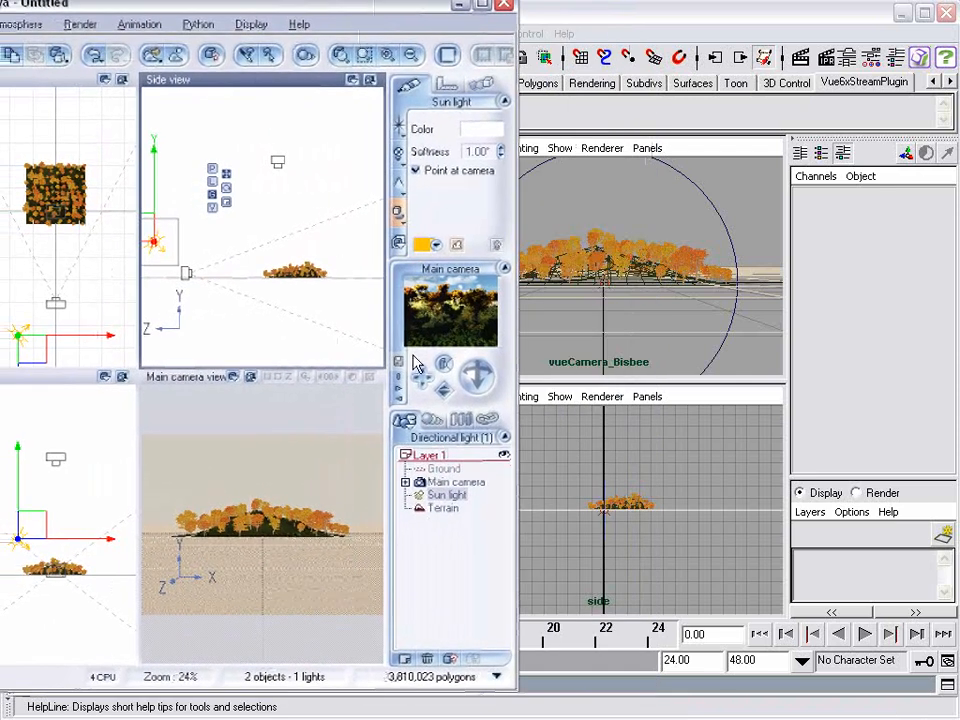
pyautogui.click(441, 508)
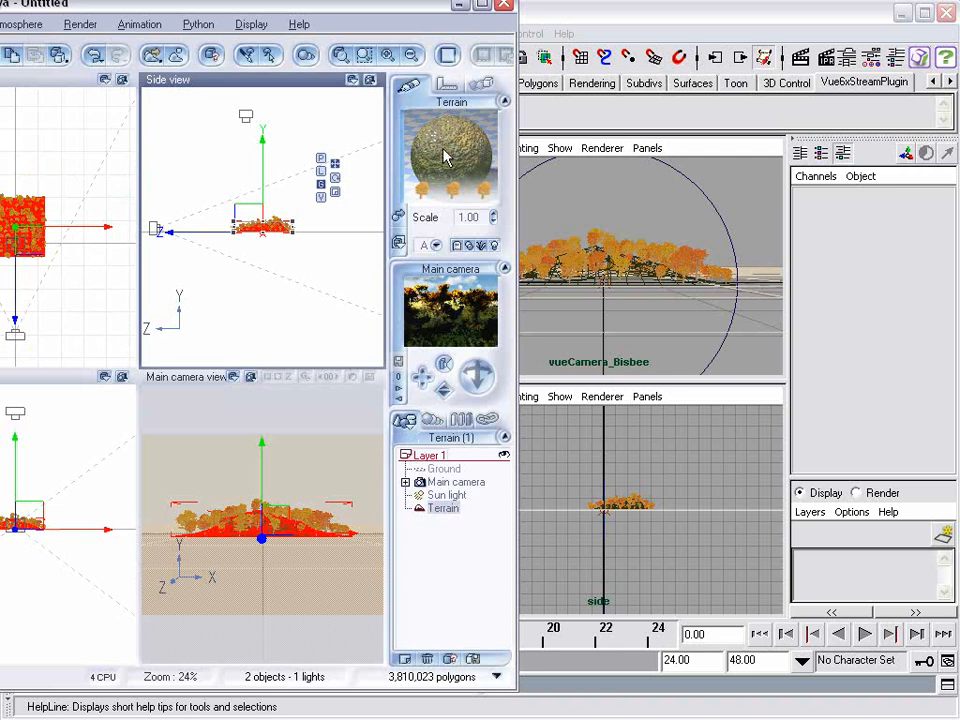
pyautogui.doubleClick(447, 148)
pyautogui.moveTo(645, 97); pyautogui.dragTo(133, 90)
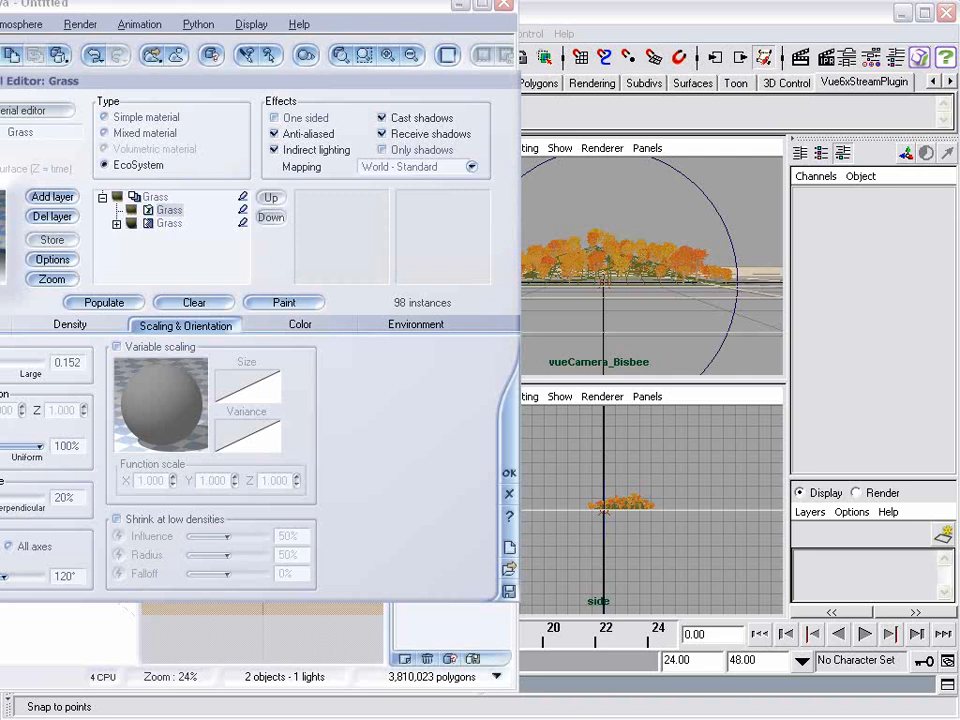
pyautogui.moveTo(125, 8); pyautogui.dragTo(163, 9)
pyautogui.moveTo(172, 80); pyautogui.dragTo(392, 130)
# - Replace the Yellow Maple Tree in the EcoSystem population with the Coconut Tree, populate the terrain and accept the material
pyautogui.click(198, 378)
pyautogui.click(223, 460)
pyautogui.click(388, 620)
pyautogui.click(310, 622)
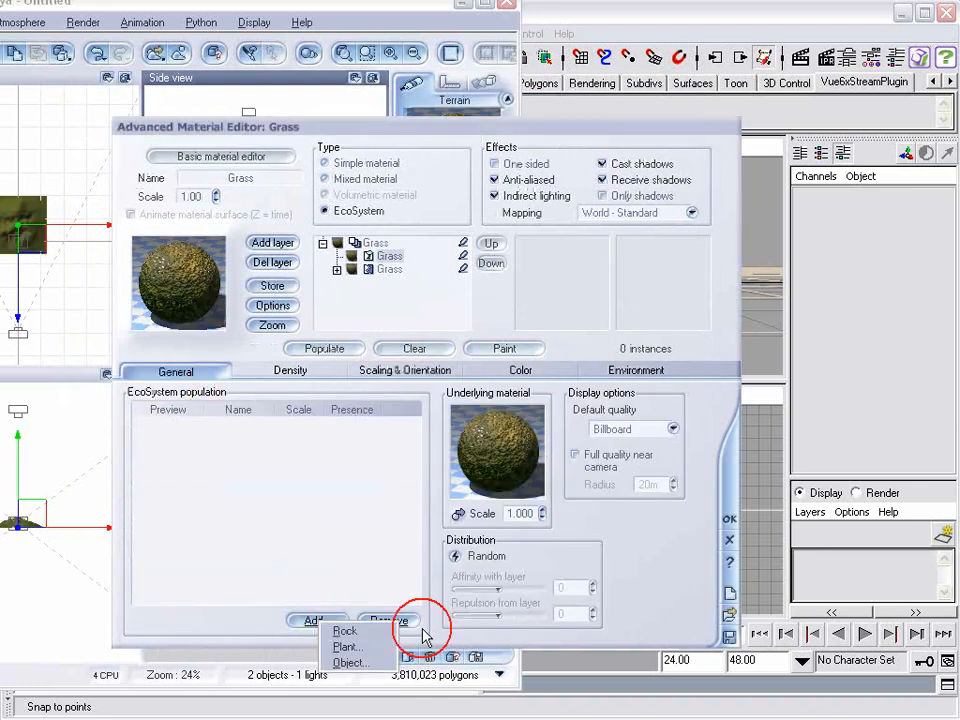
pyautogui.click(346, 647)
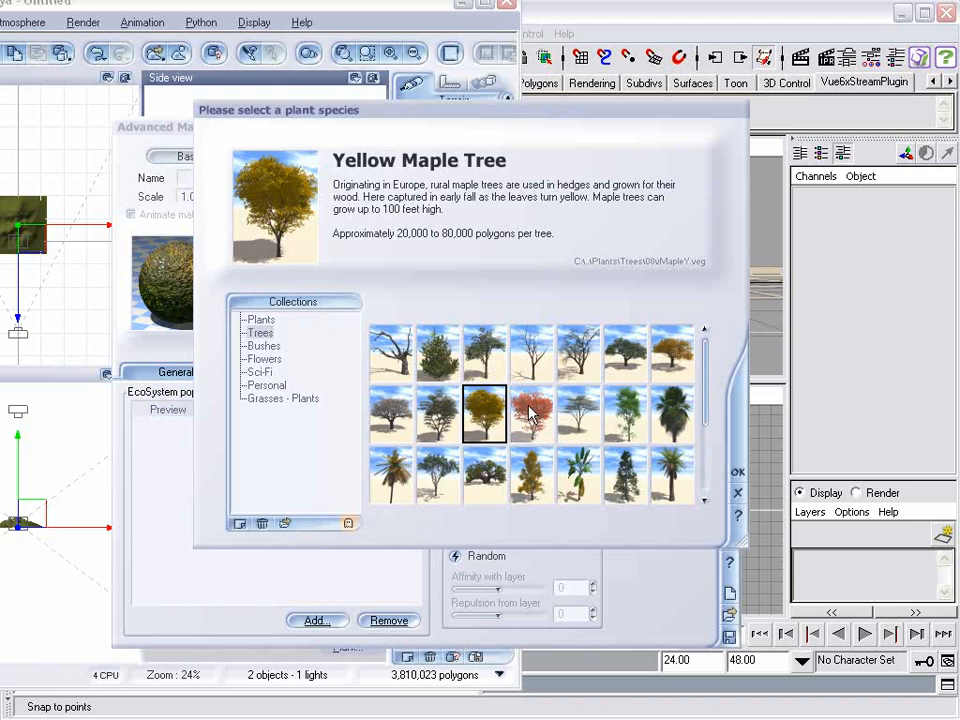
pyautogui.click(437, 413)
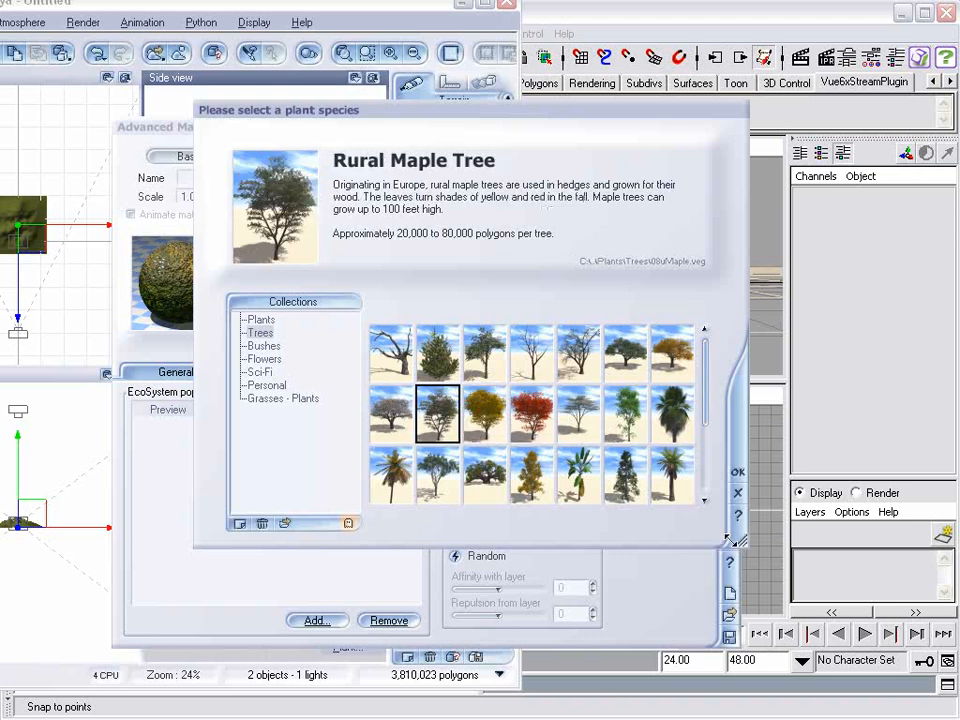
pyautogui.click(390, 474)
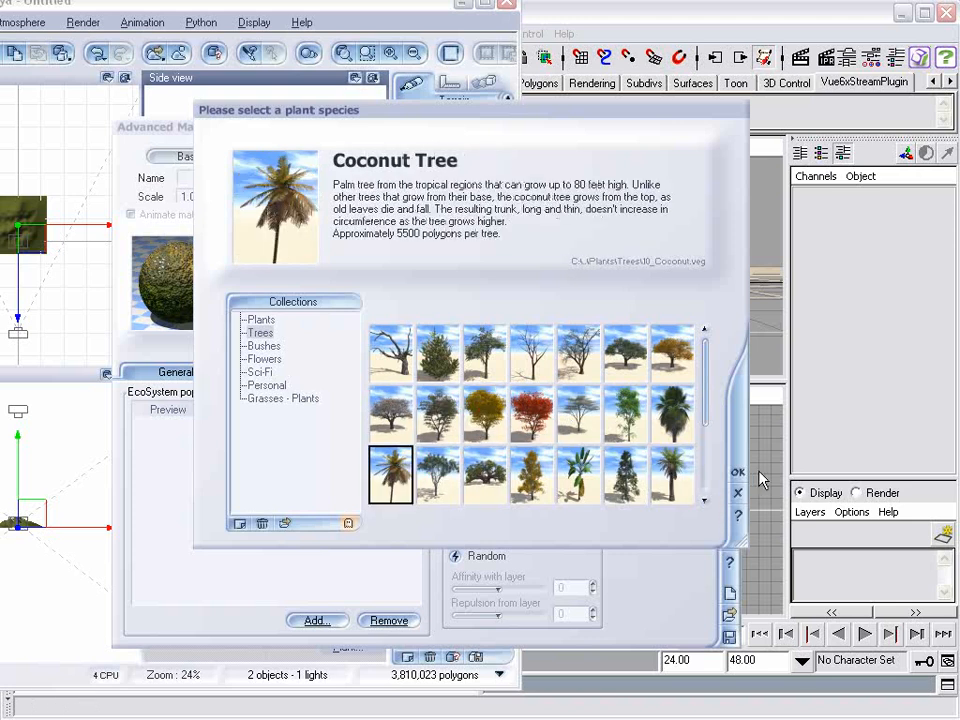
pyautogui.click(737, 471)
pyautogui.click(326, 348)
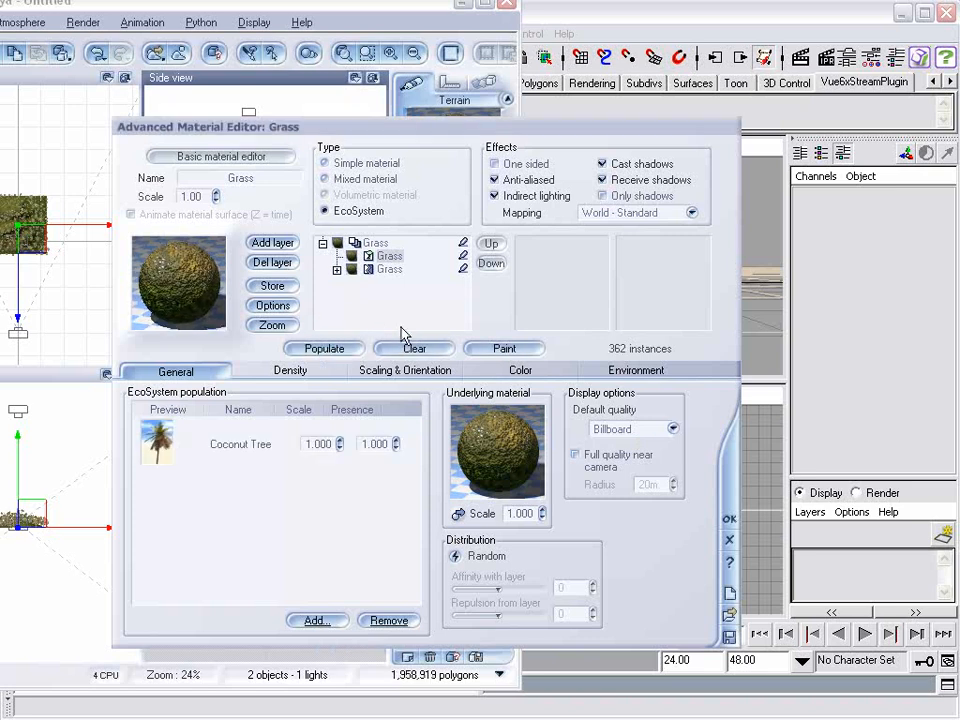
pyautogui.moveTo(436, 127); pyautogui.dragTo(253, 106)
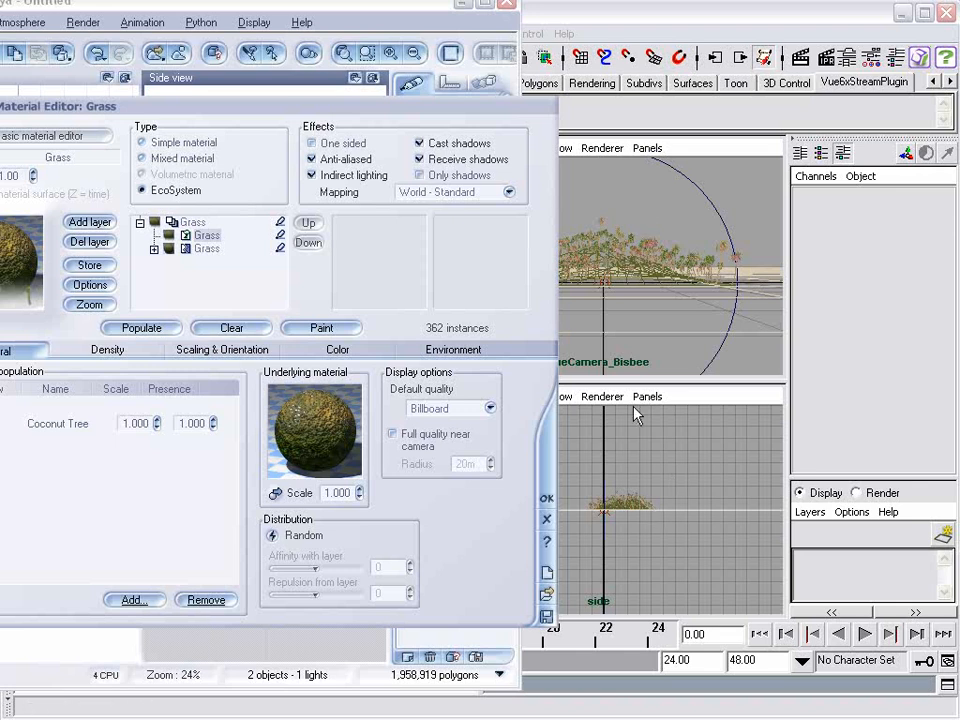
pyautogui.click(547, 498)
# - Enlarge the Vue window back to full screen size, then minimize it to return to Maya
pyautogui.moveTo(354, 3); pyautogui.dragTo(536, 17)
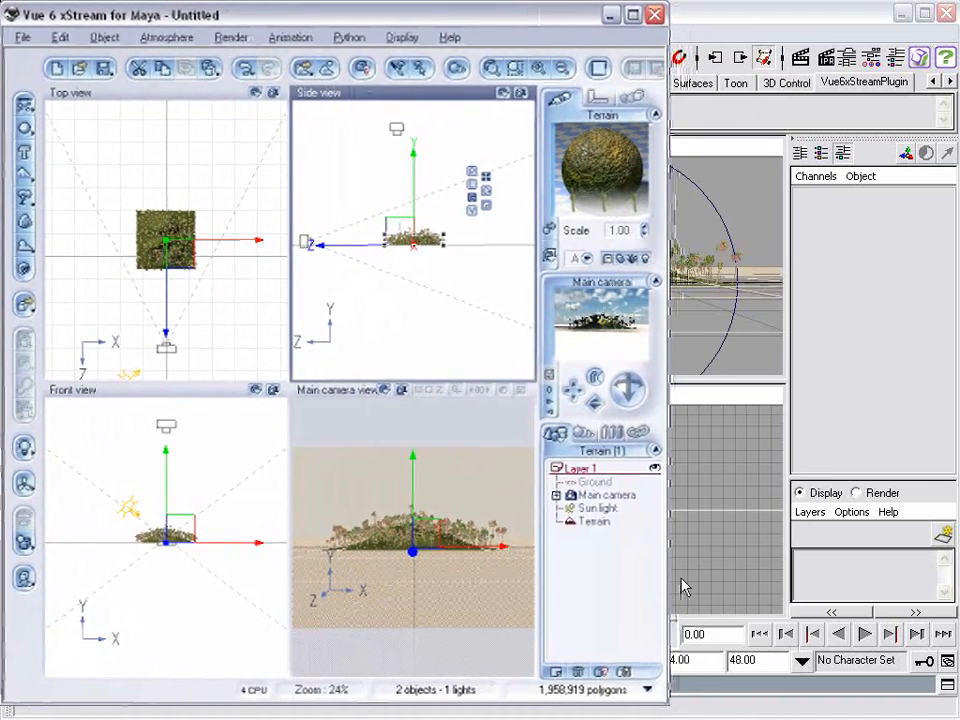
pyautogui.moveTo(664, 704); pyautogui.dragTo(958, 717)
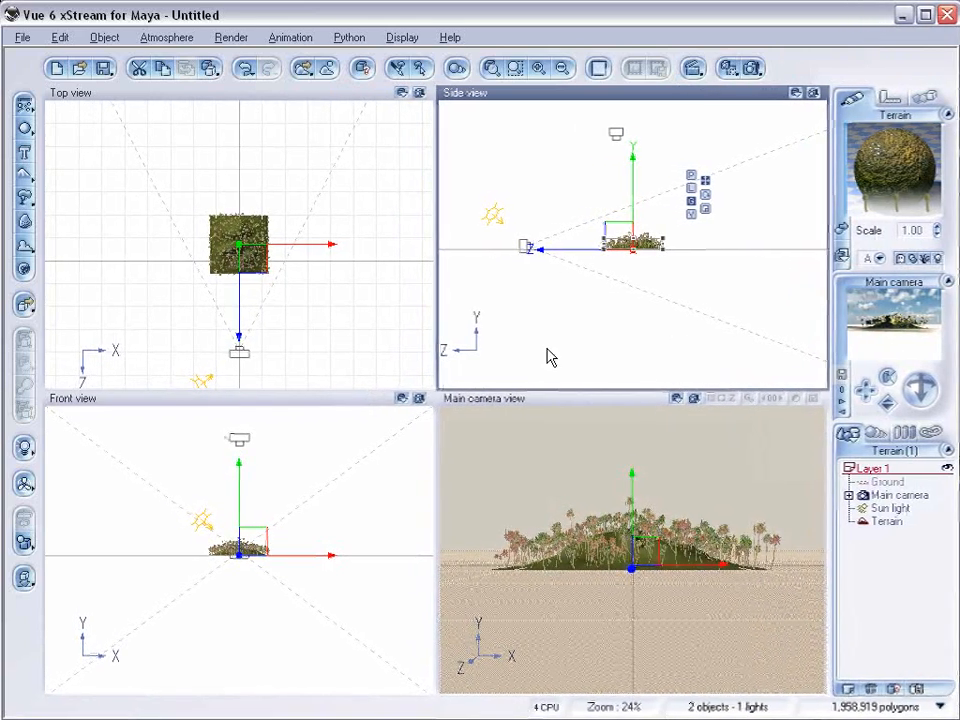
pyautogui.click(902, 14)
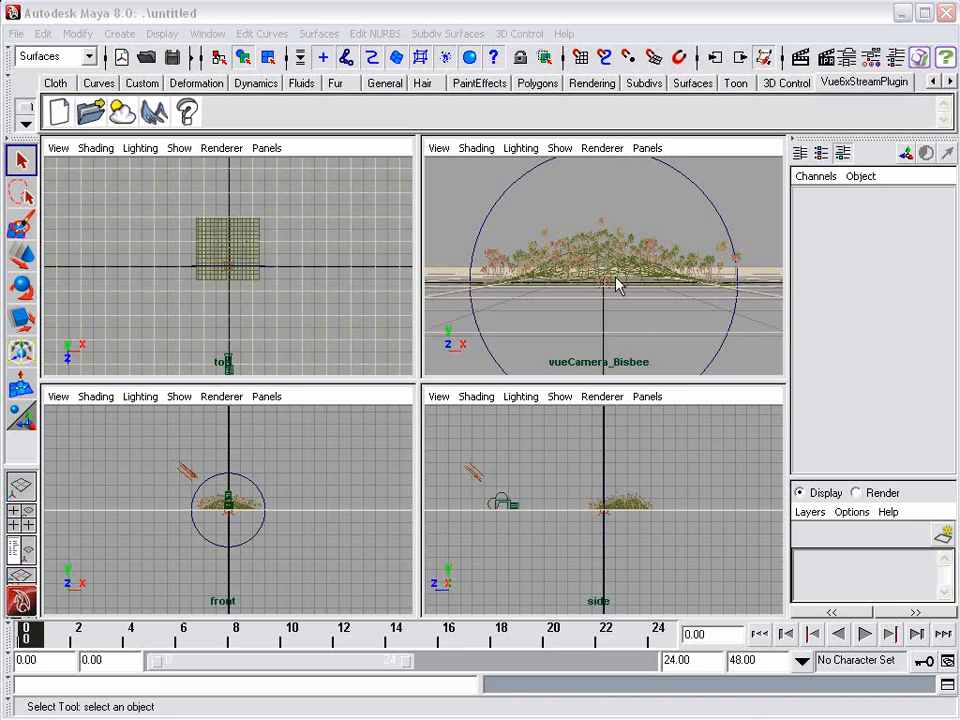
# - Set the Vue camera view to High Quality Rendering and maximize that view
pyautogui.click(604, 148)
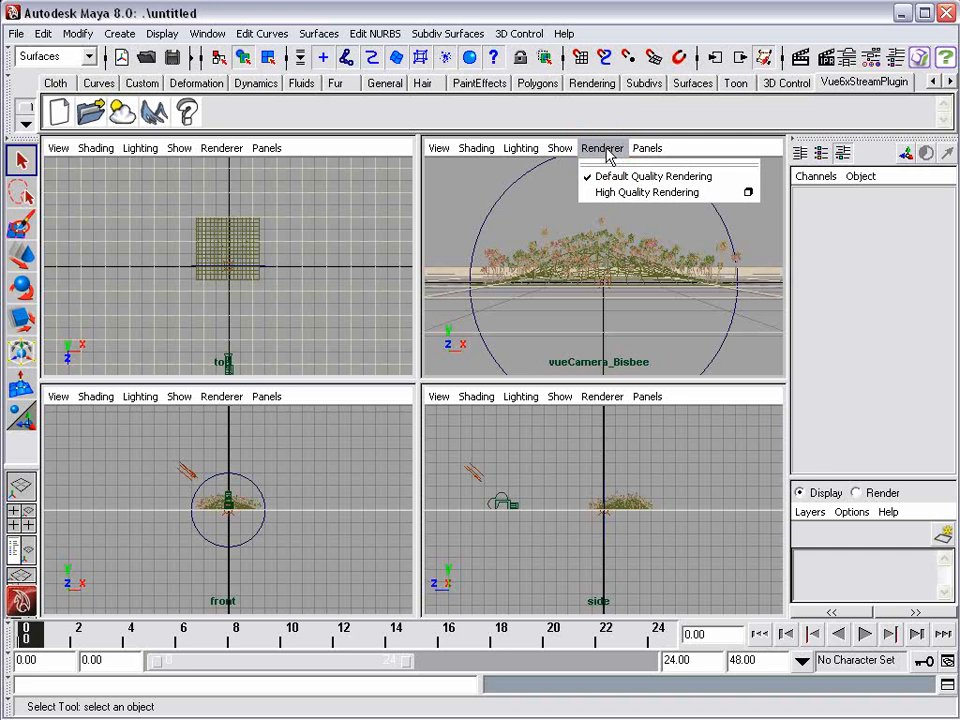
pyautogui.click(608, 192)
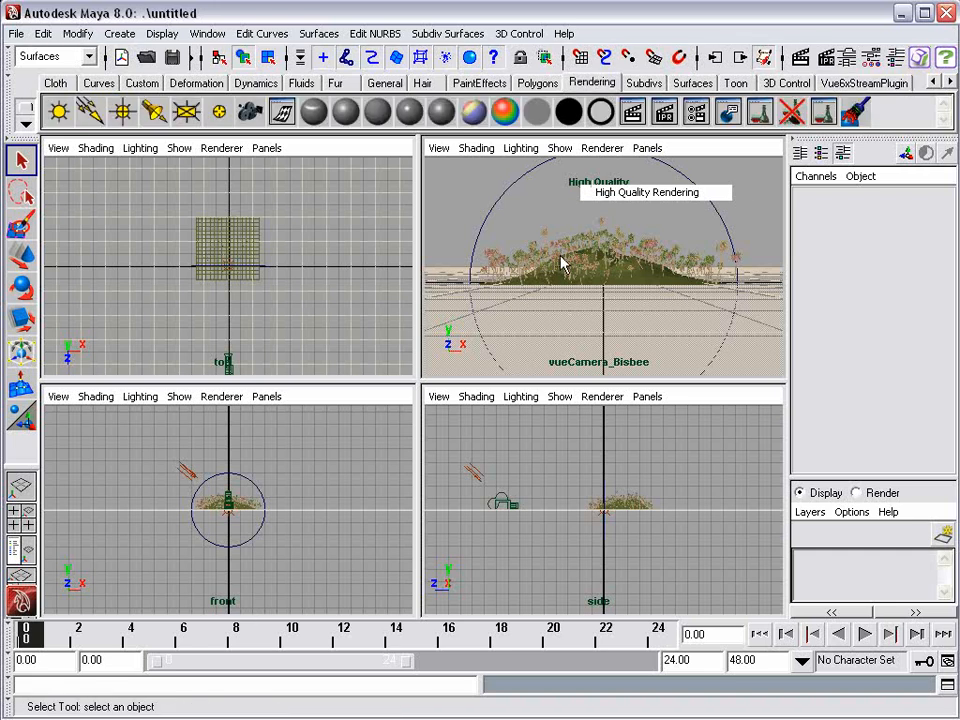
pyautogui.press('space')
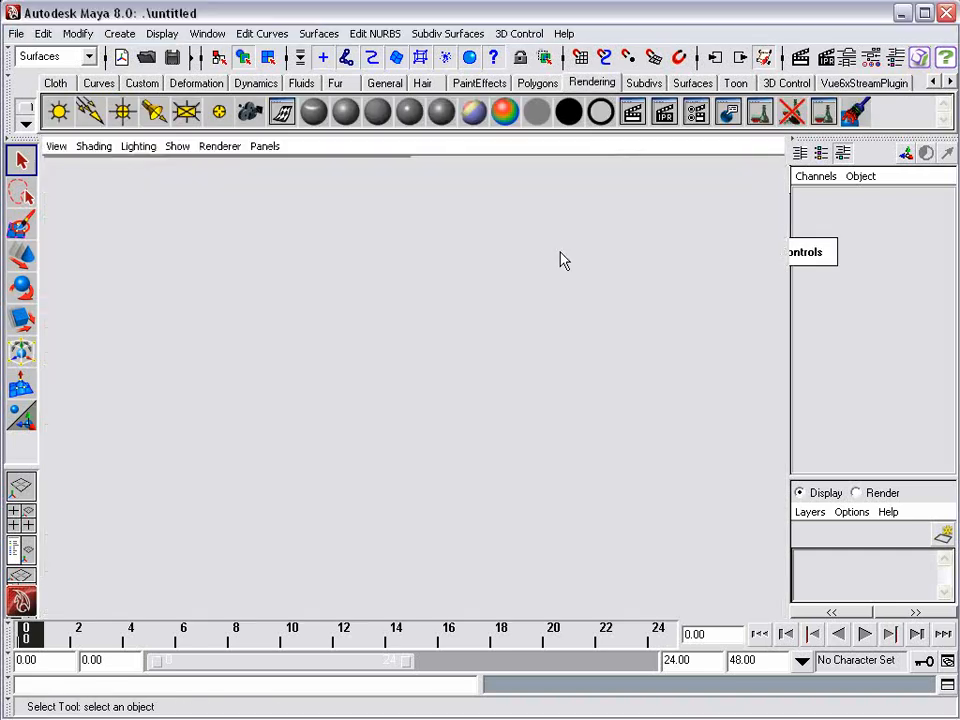
# - Render the palm-covered terrain through the Vue camera with Maya Software, inspect the image and close the render
pyautogui.click(636, 113)
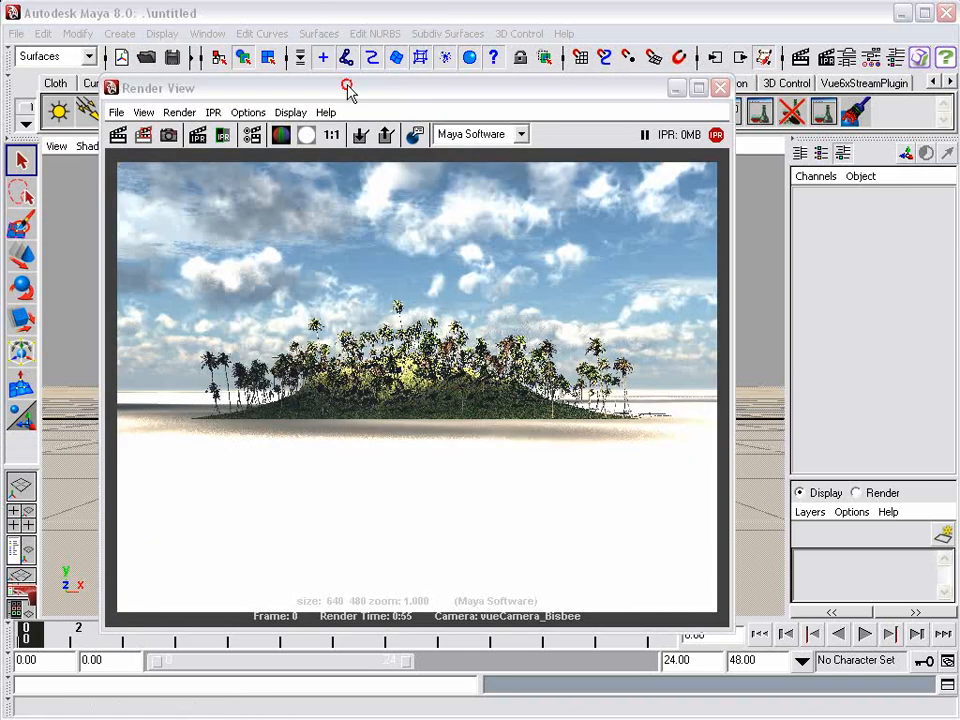
pyautogui.moveTo(349, 92); pyautogui.dragTo(375, 96)
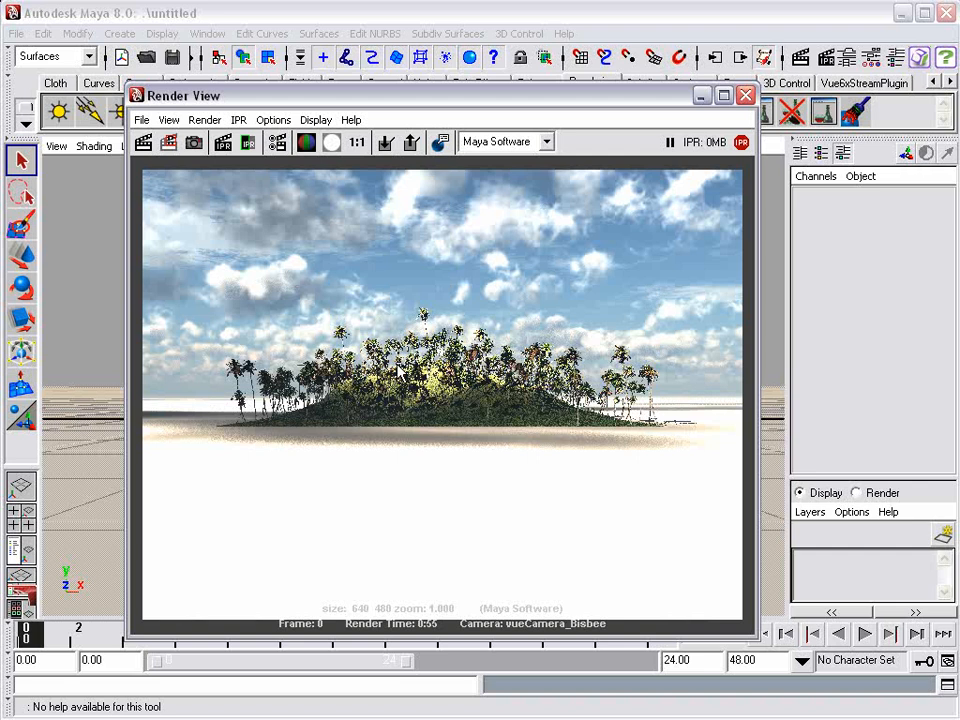
pyautogui.click(745, 95)
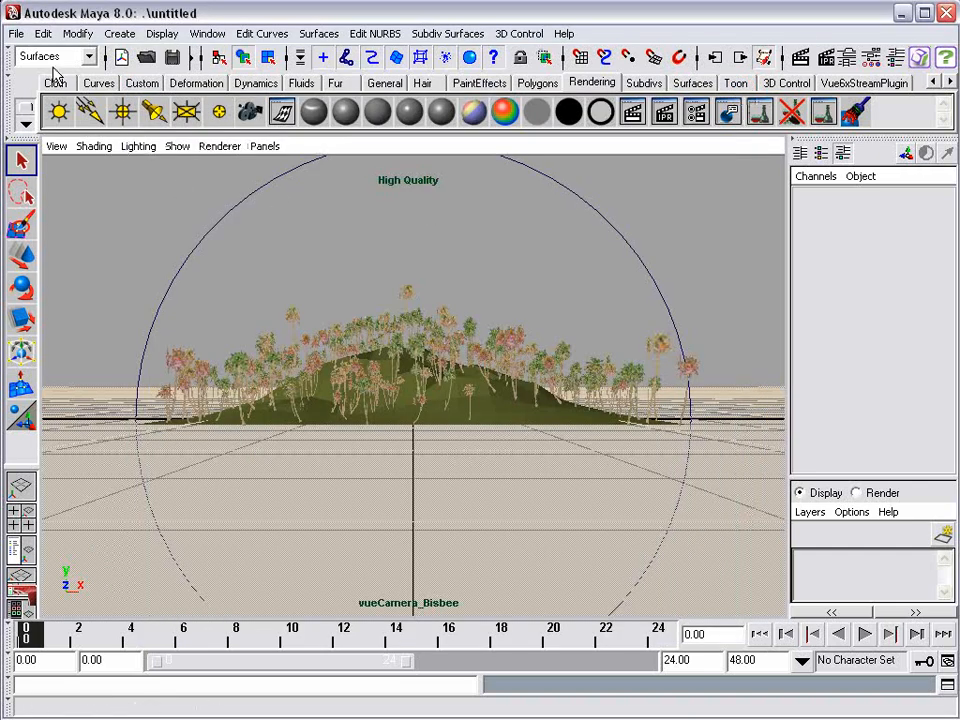
# - Load the PeakingThrough Vue scene into Maya, render it with Maya Software and close the render
pyautogui.click(866, 83)
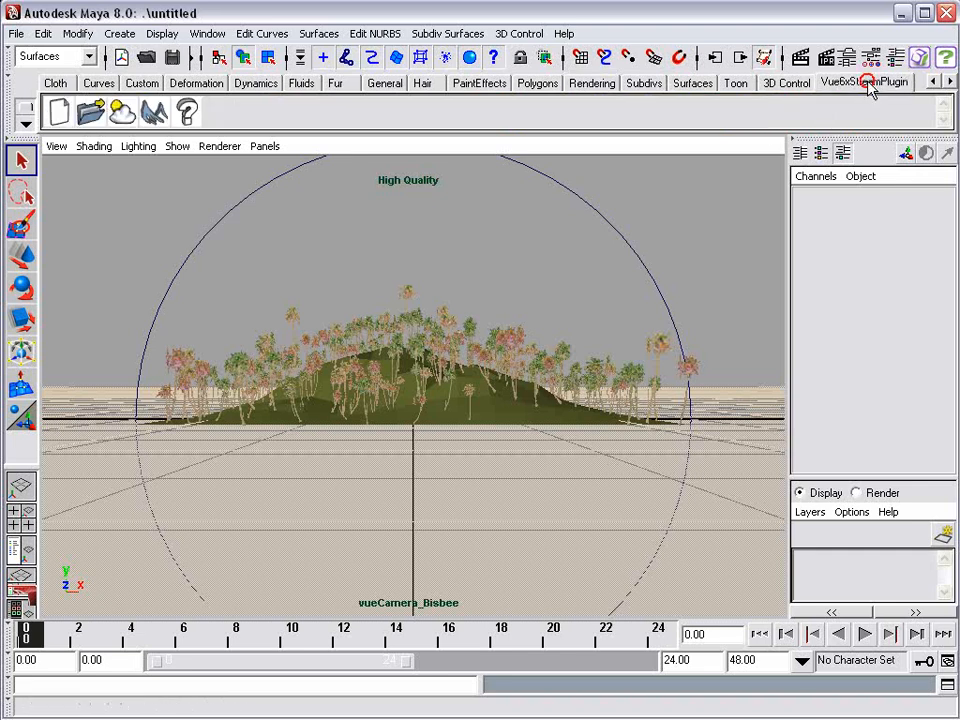
pyautogui.click(88, 112)
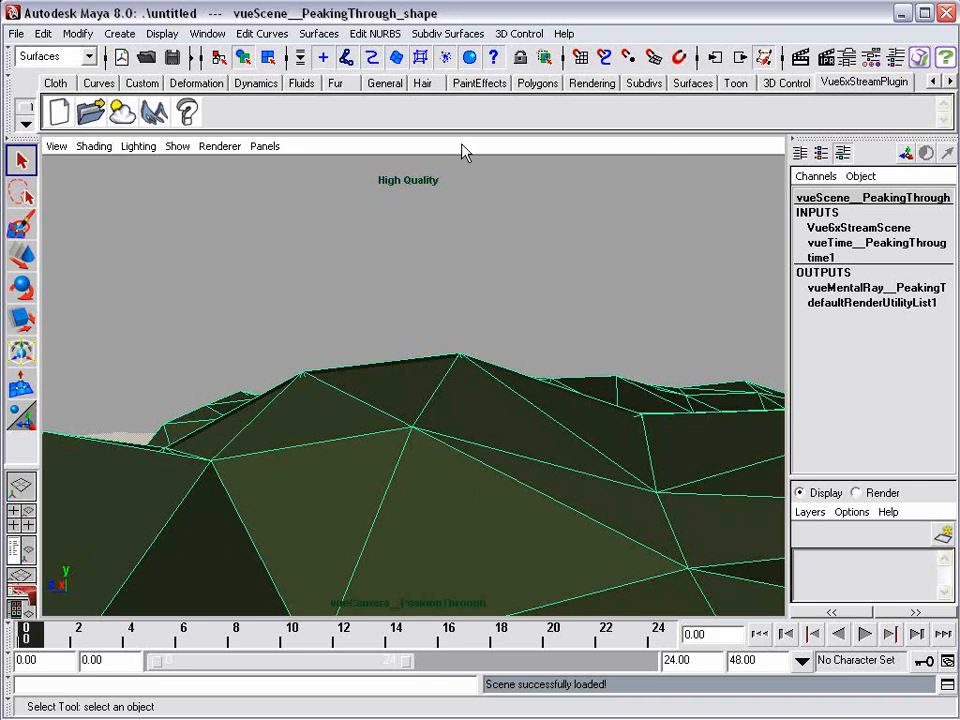
pyautogui.click(800, 57)
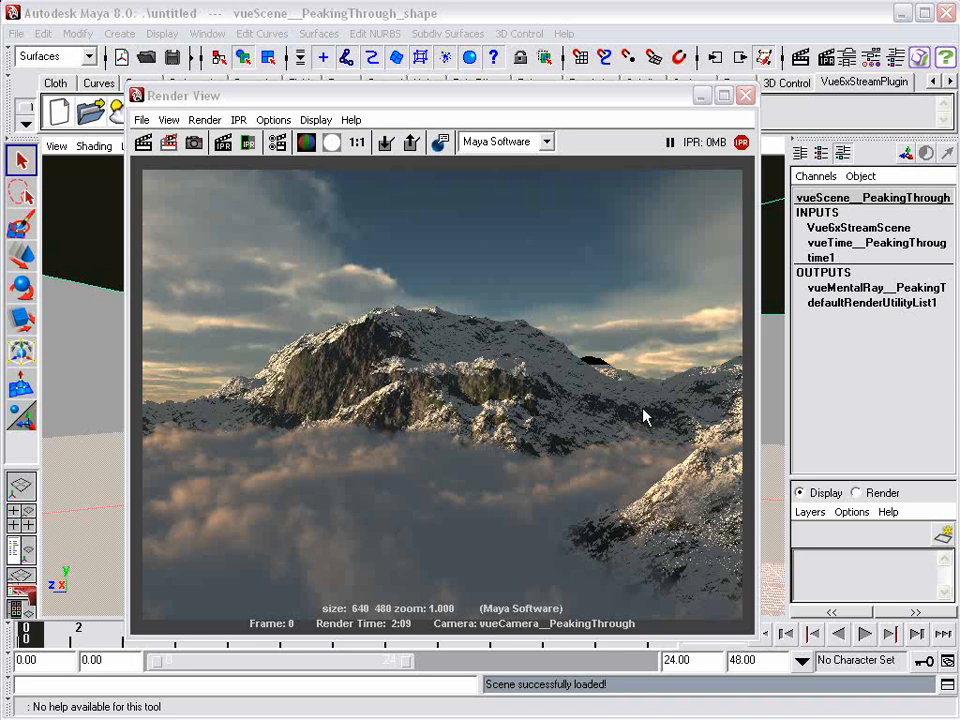
pyautogui.click(746, 95)
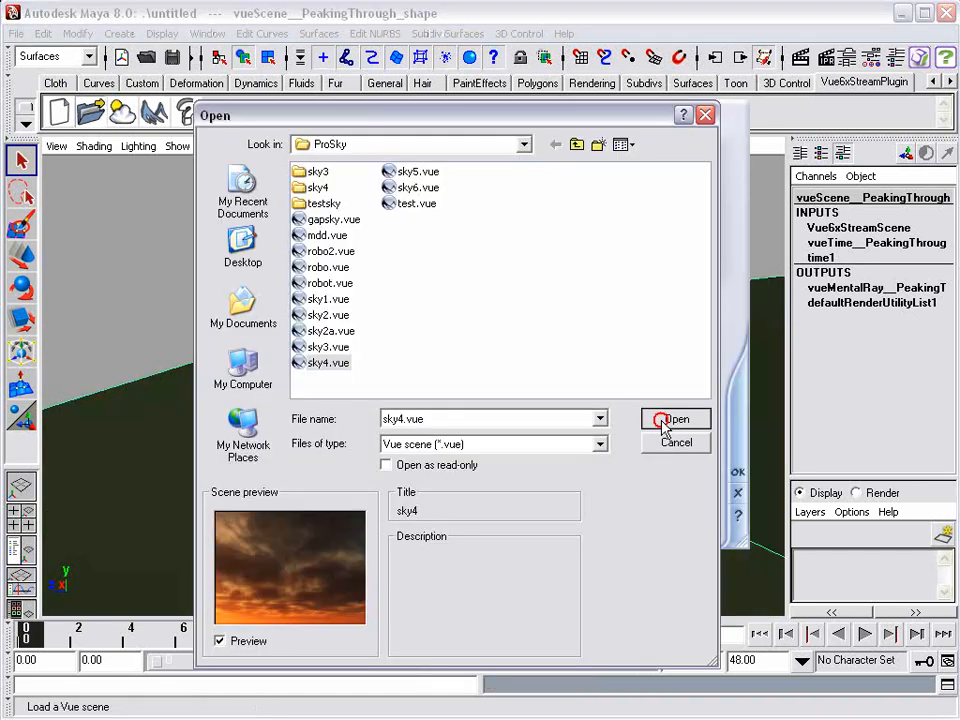
# - Load the Vue scene sky4.vue from the ProSky folder, render it with Maya Software and close the render
pyautogui.click(660, 416)
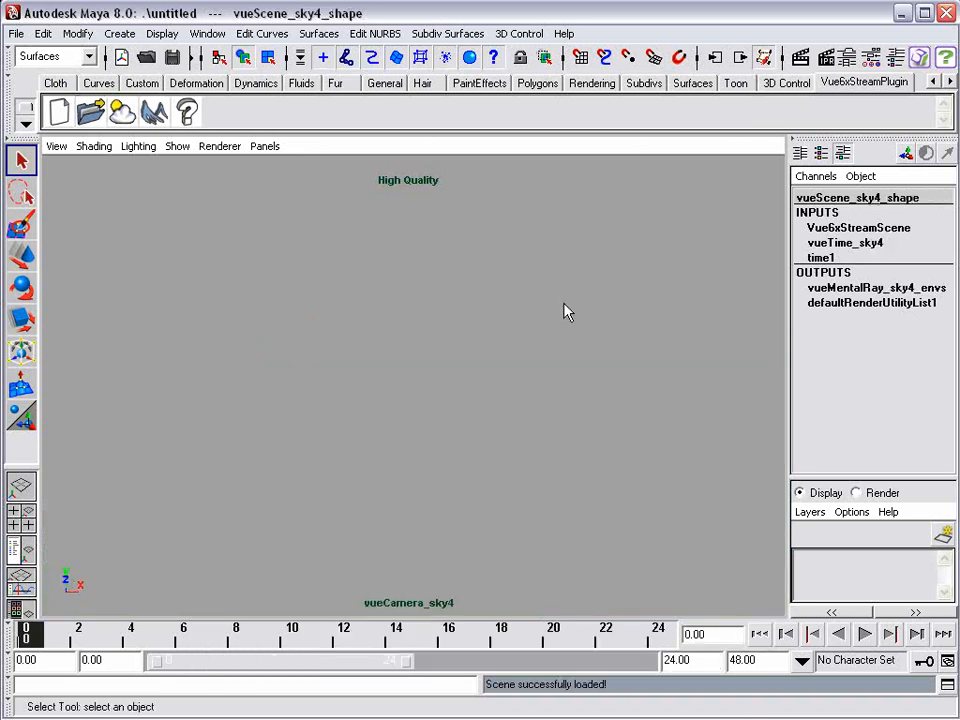
pyautogui.click(818, 59)
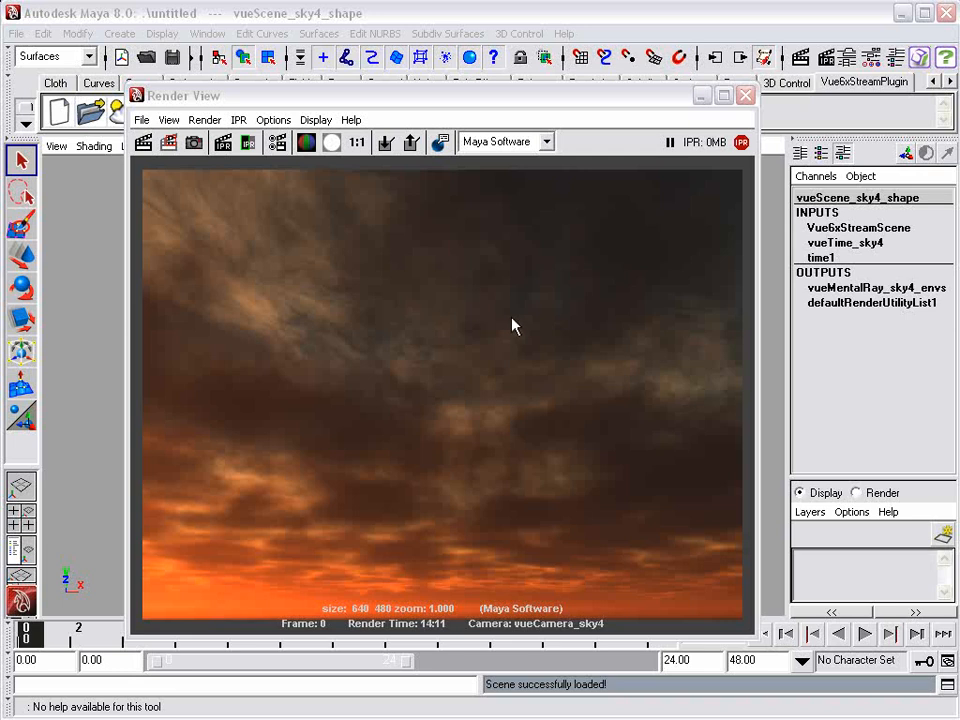
pyautogui.click(744, 96)
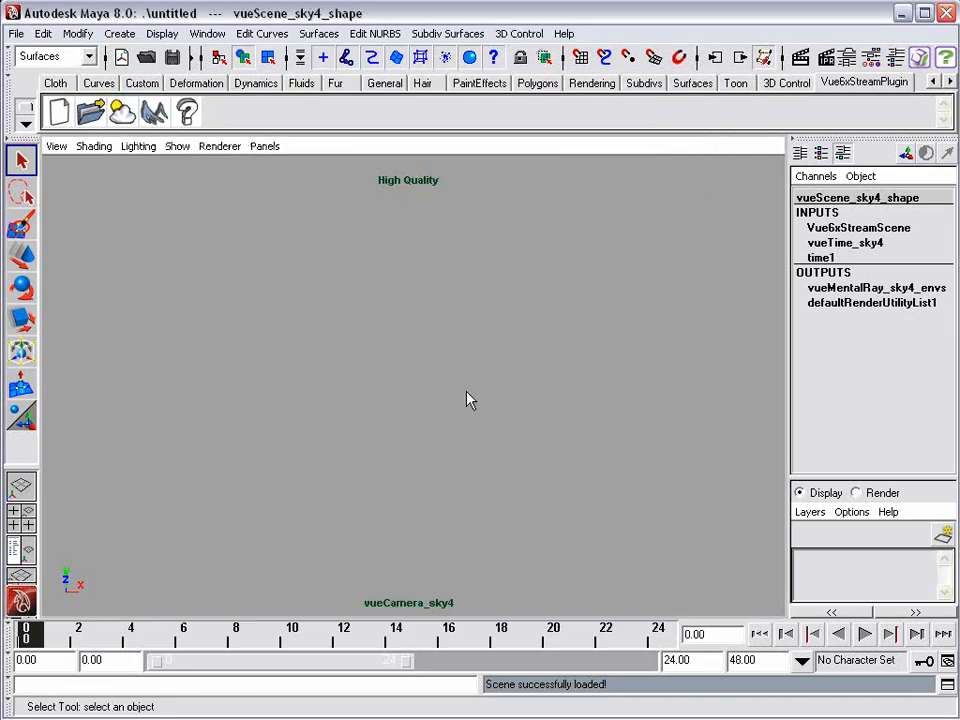
# - Restore the four-view layout and load the Vue scene field.vue from the xMaya folder
pyautogui.press('space')
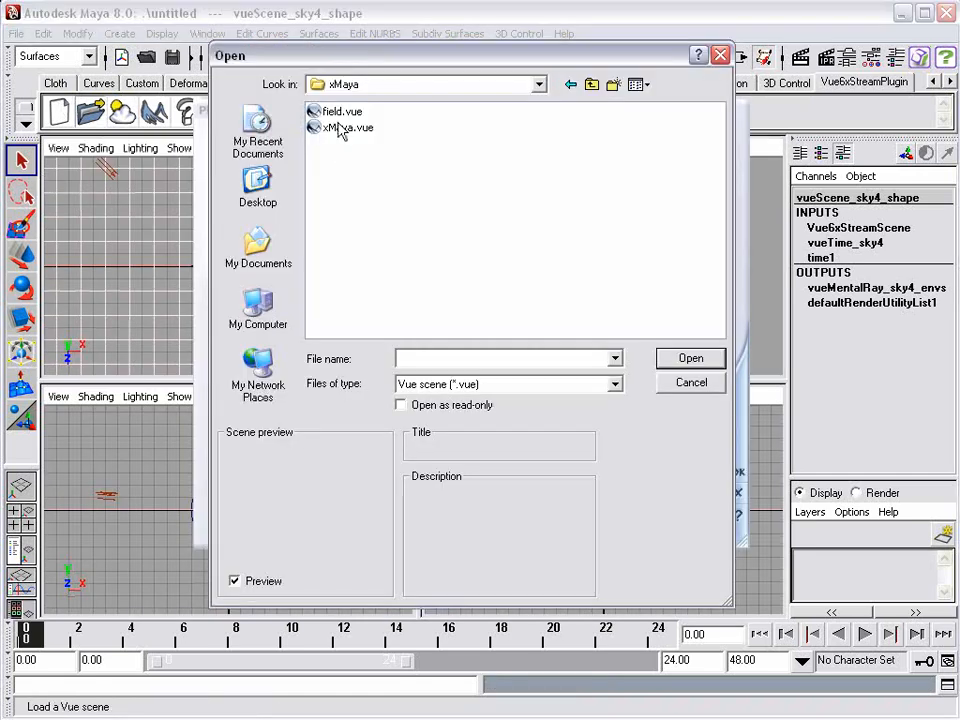
pyautogui.click(337, 114)
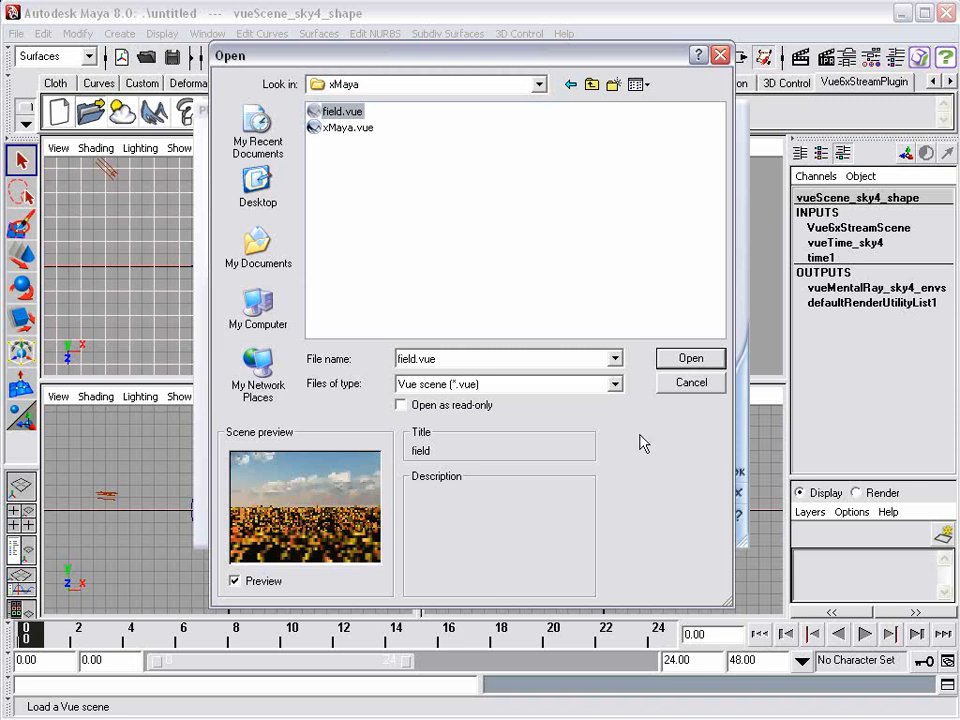
pyautogui.click(683, 357)
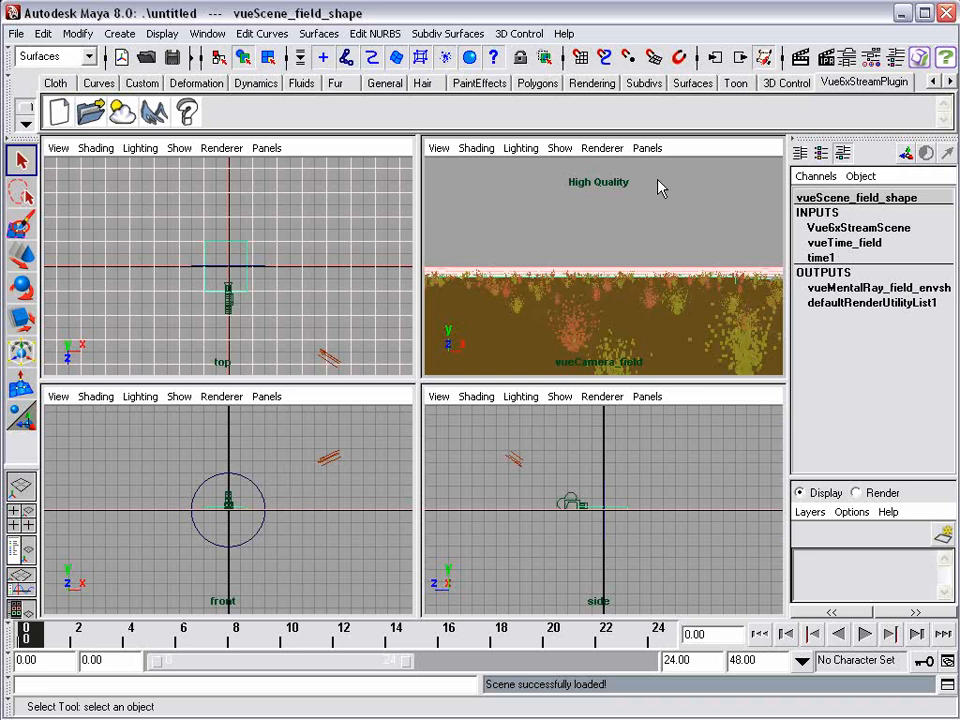
# - Switch to the Polygons menu set and create a polygon sphere on the field at about X -0.27, Z -1.07
pyautogui.click(542, 317)
pyautogui.click(274, 493)
pyautogui.scroll(8, 277, 499)
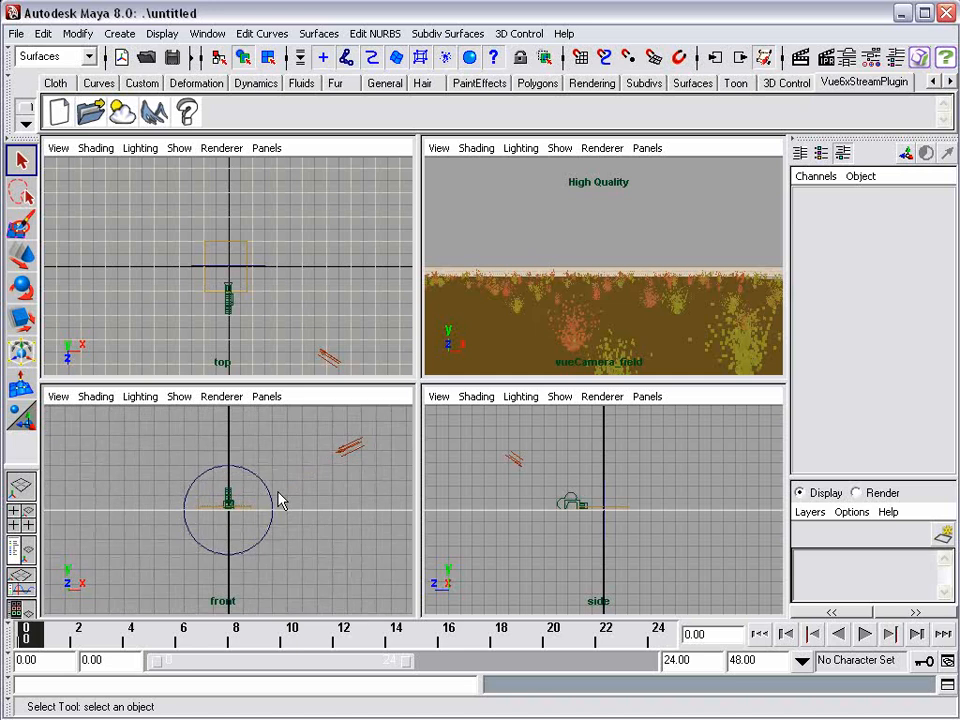
pyautogui.scroll(-6, 280, 500)
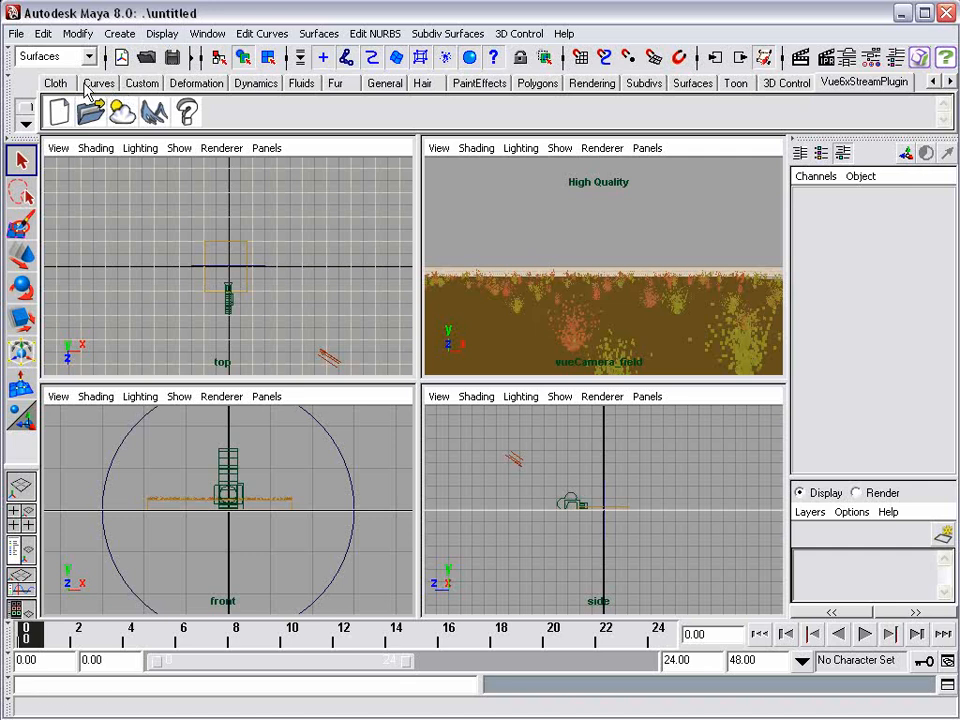
pyautogui.click(75, 57)
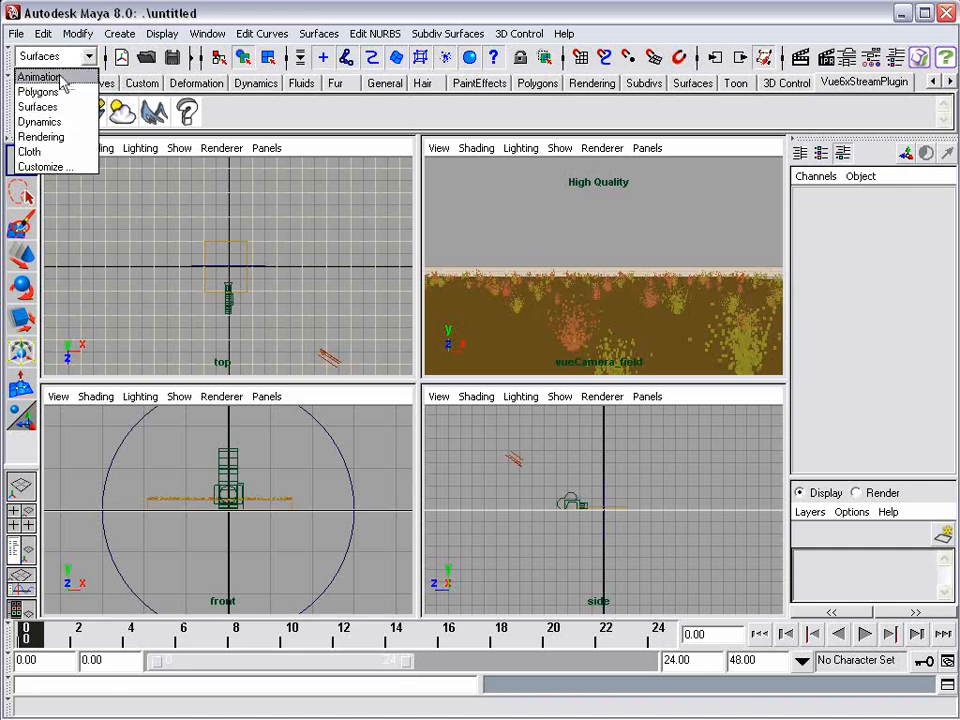
pyautogui.click(66, 90)
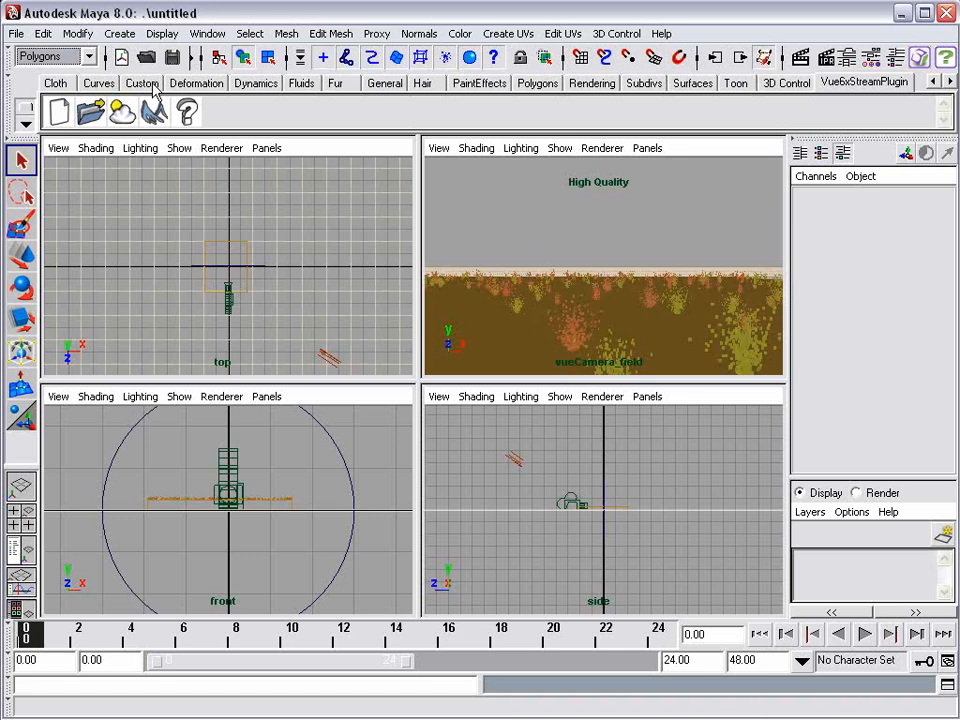
pyautogui.click(88, 84)
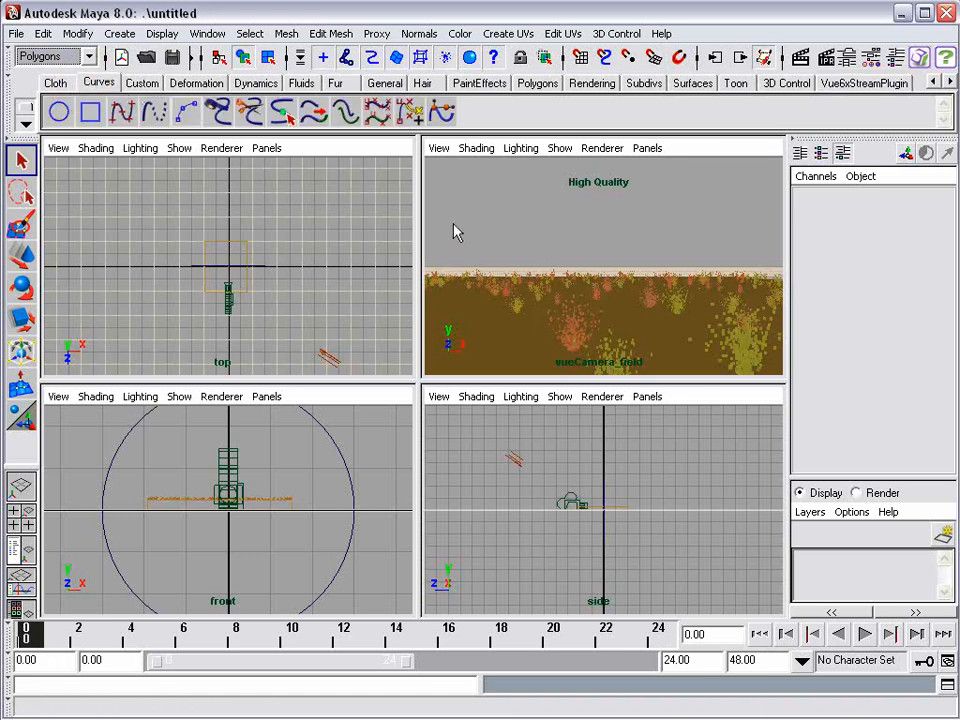
pyautogui.click(523, 80)
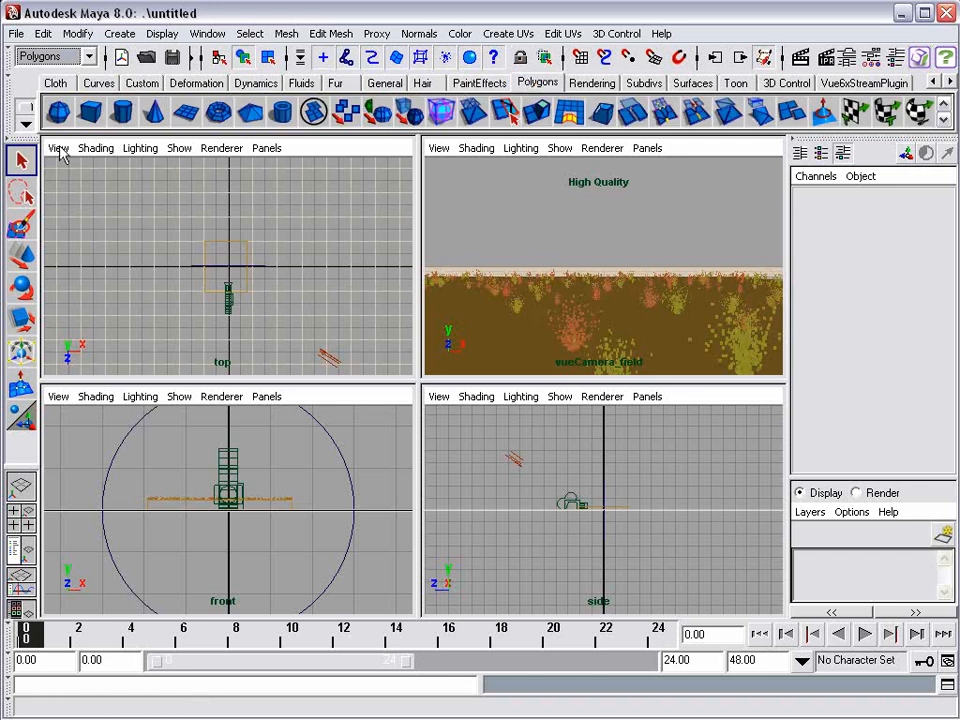
pyautogui.click(63, 115)
pyautogui.click(225, 251)
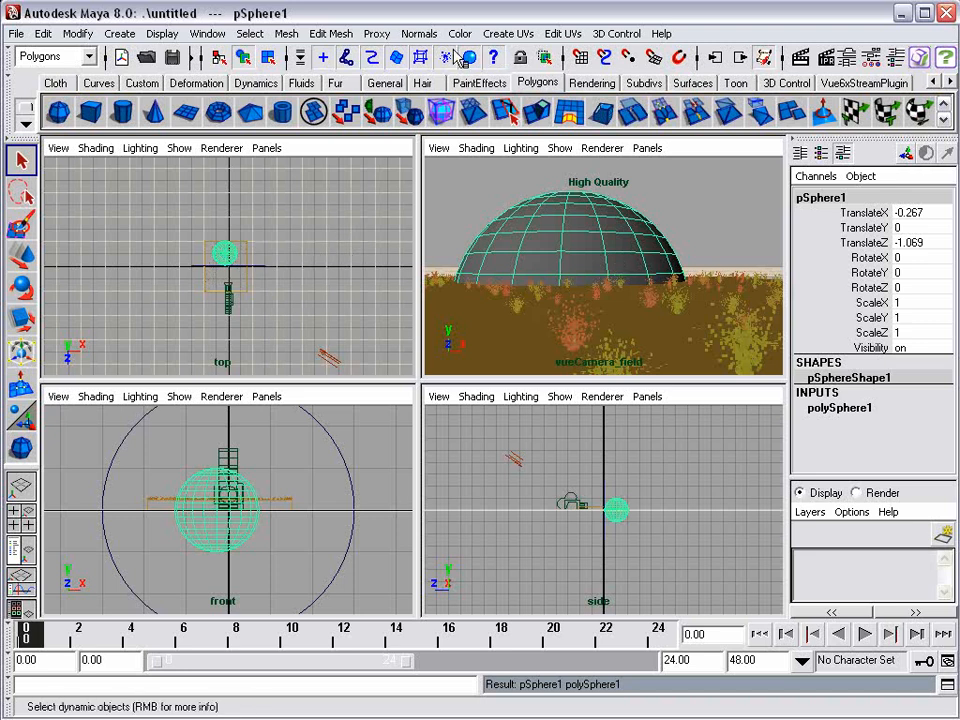
# - Apply the Grass fur preset to the polygon sphere
pyautogui.click(423, 83)
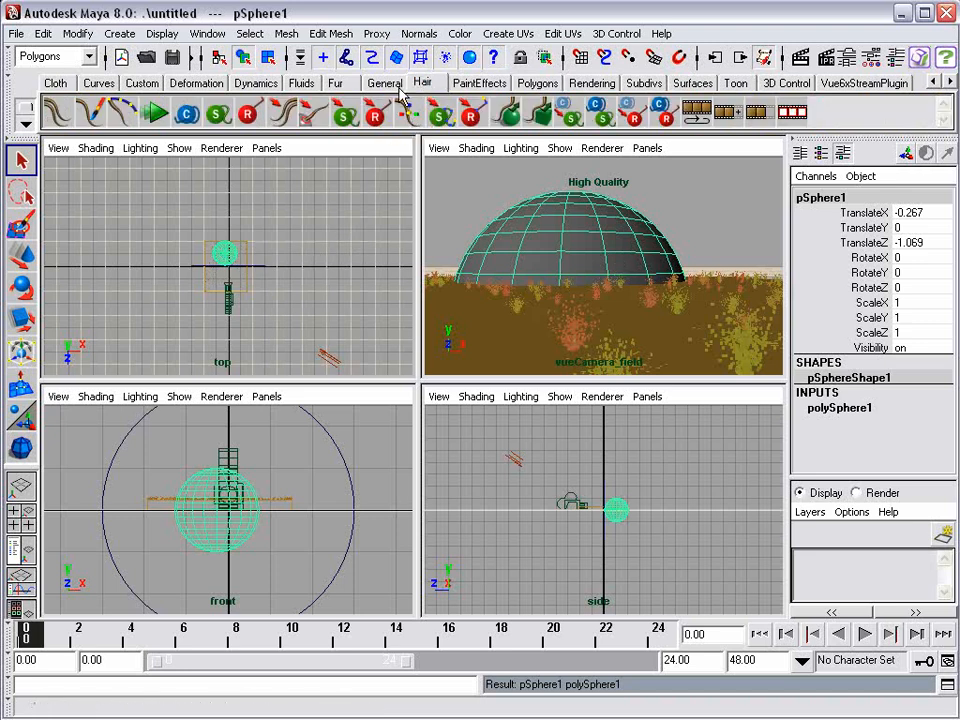
pyautogui.click(342, 85)
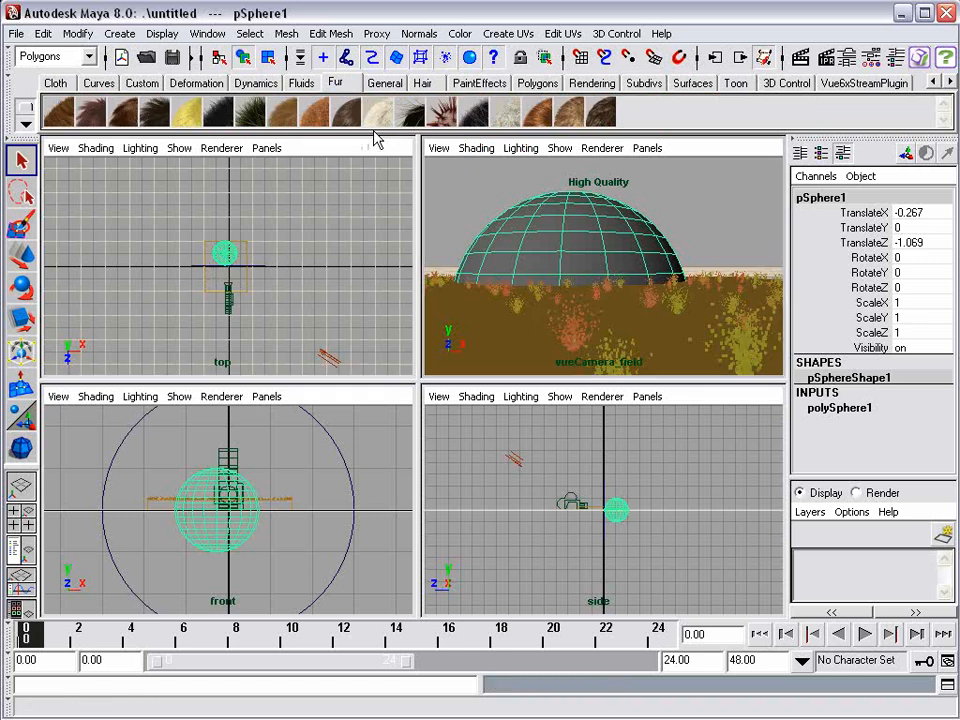
pyautogui.click(252, 112)
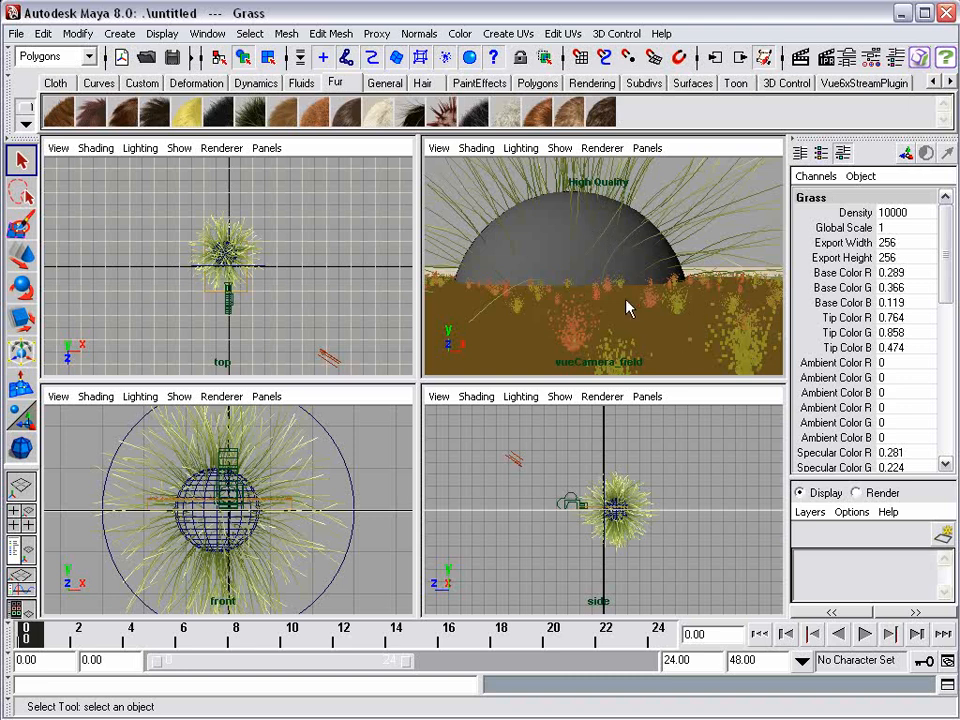
# - Render the grass-covered sphere together with the Vue field scene
pyautogui.click(800, 57)
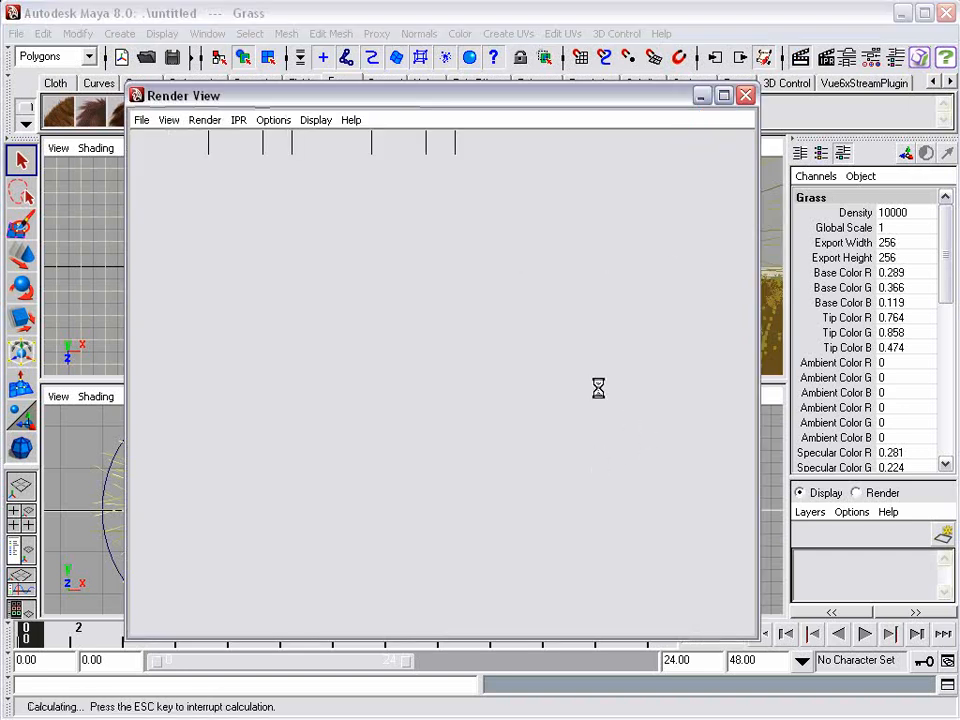